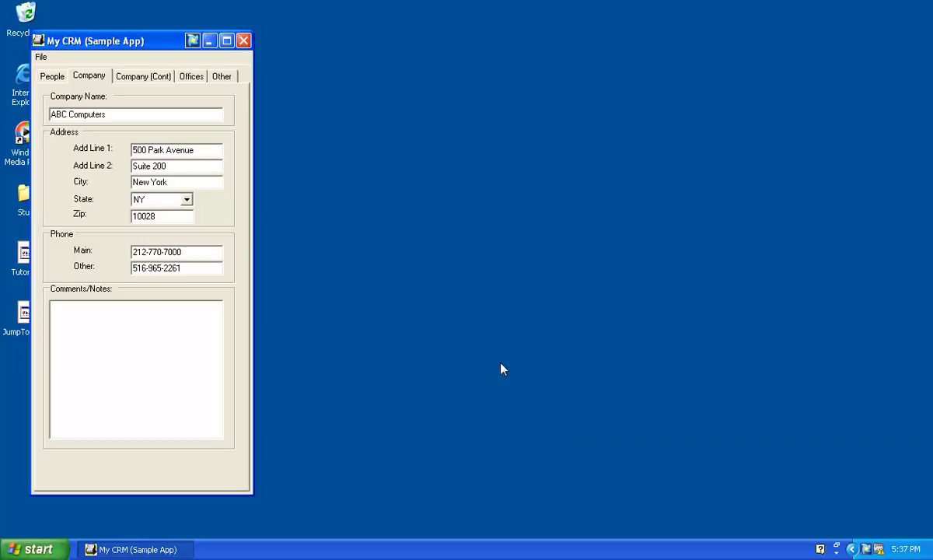
Step: Open the Appspace Editor, place its window beside the My CRM sample app, and create a new appspace
right_click(867, 549)
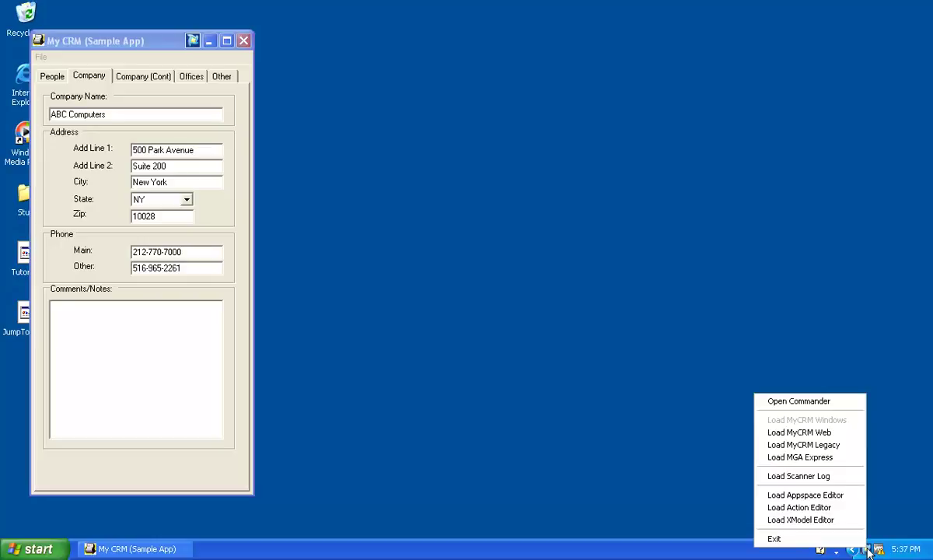
left_click(824, 499)
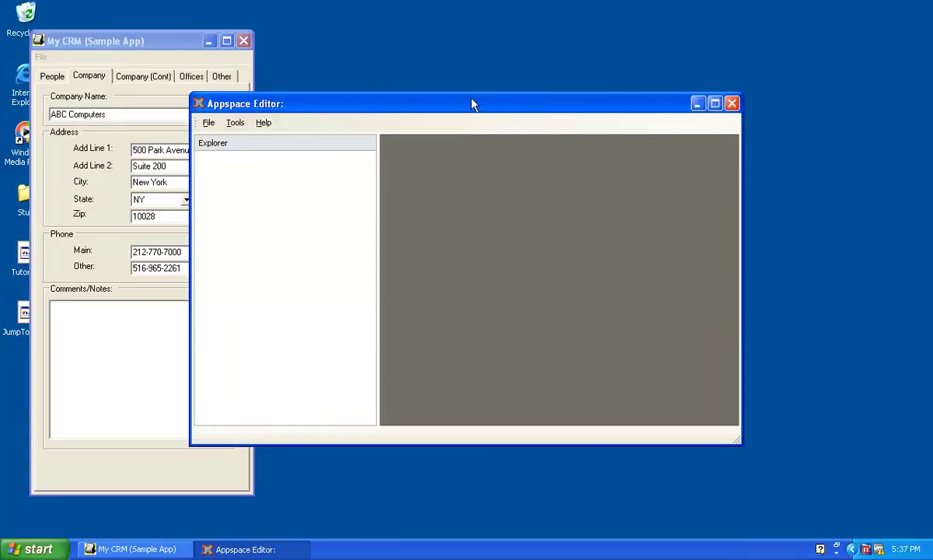
left_click_drag(472, 104, 542, 54)
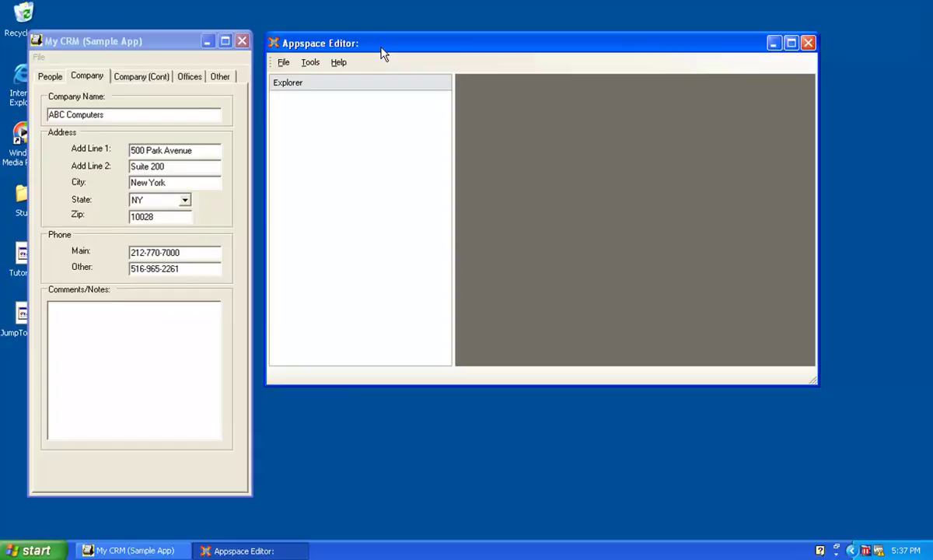
left_click(283, 64)
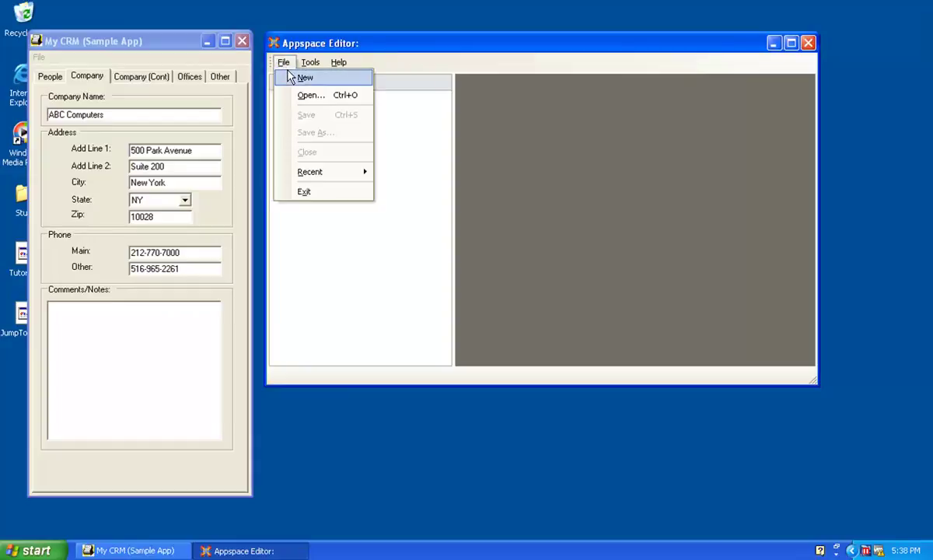
left_click(303, 78)
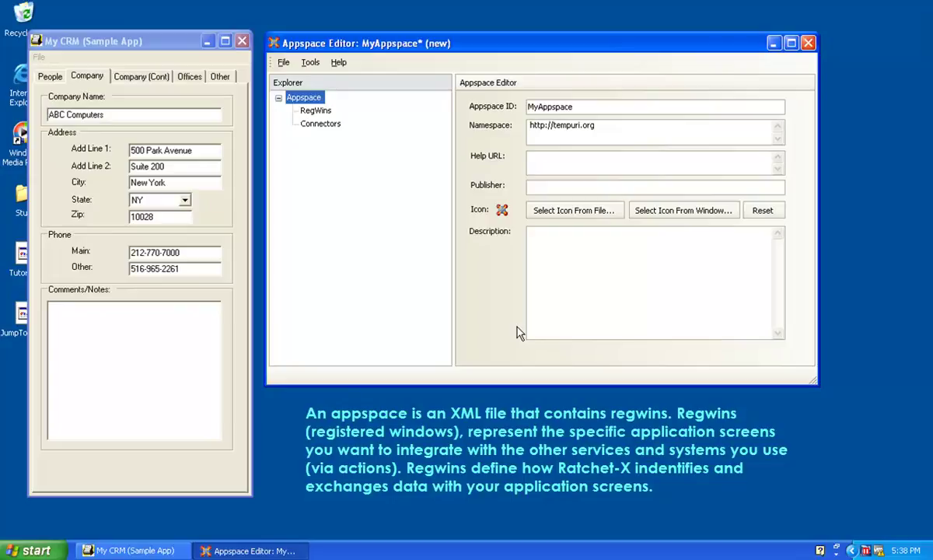
Step: Look through the People, Company, Company (Cont), Offices and Other pages of the My CRM sample app
left_click(319, 113)
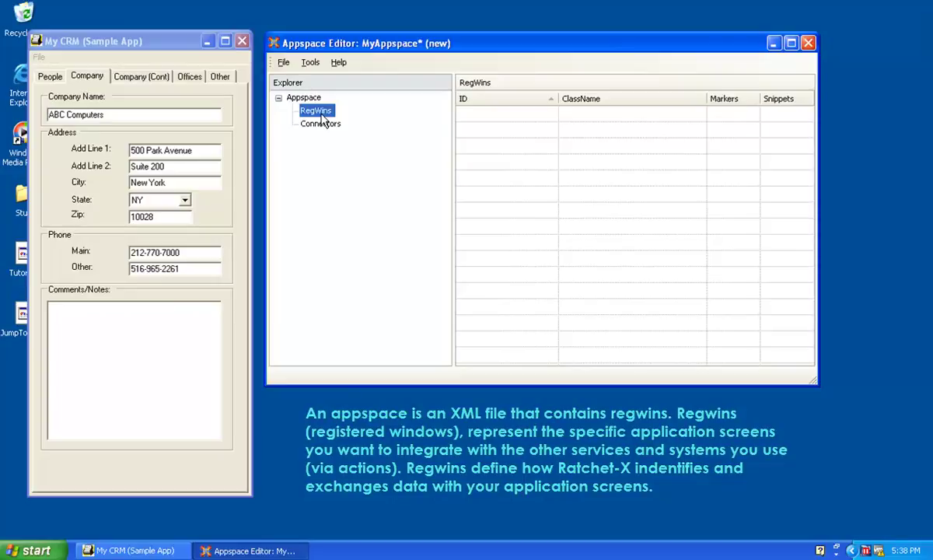
left_click(121, 53)
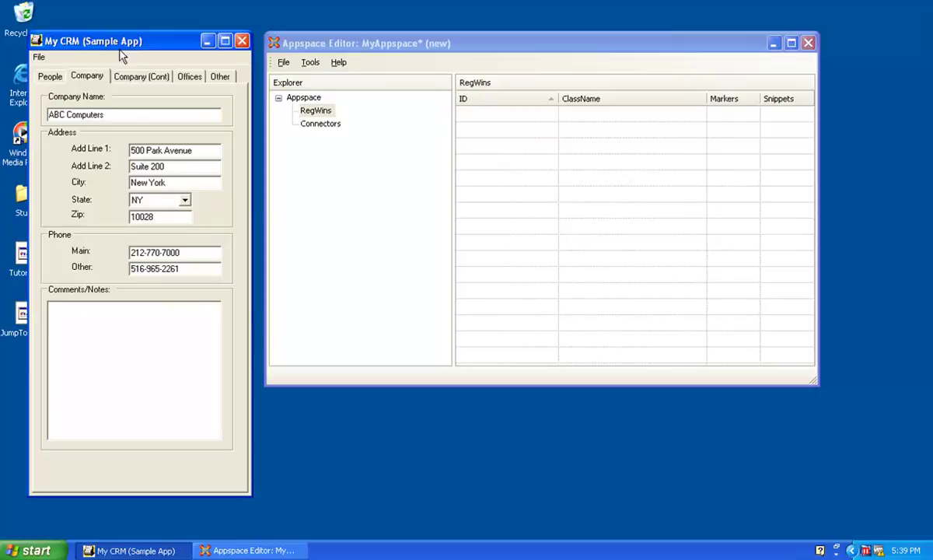
left_click(42, 76)
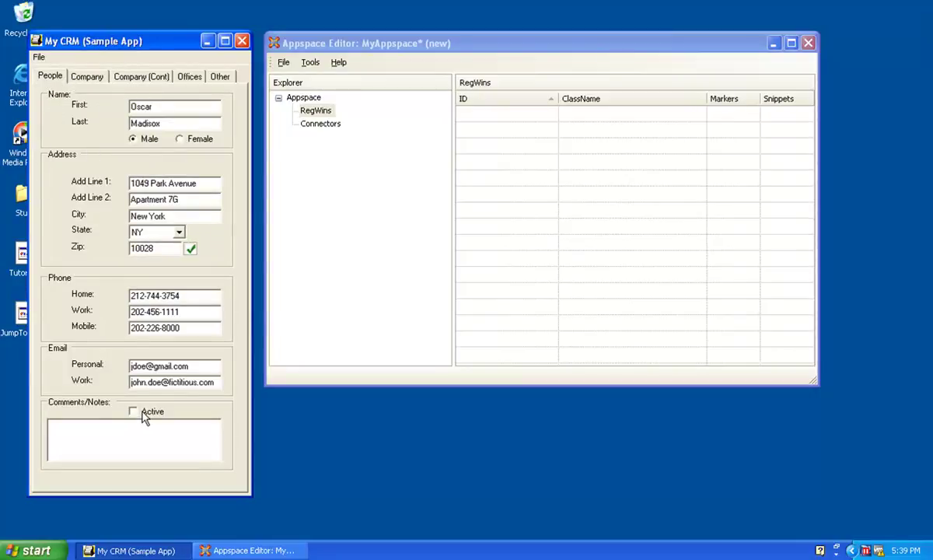
left_click(95, 79)
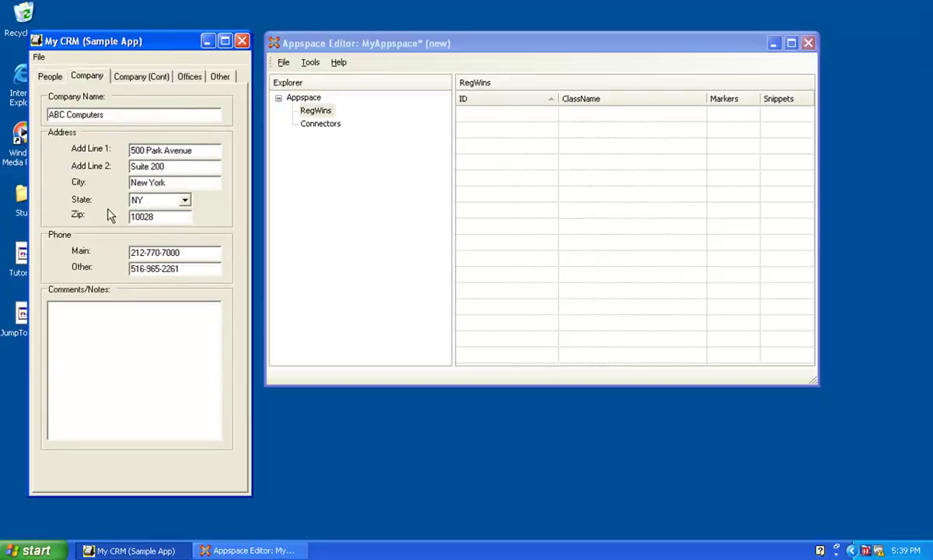
left_click(149, 81)
left_click(190, 78)
left_click(220, 79)
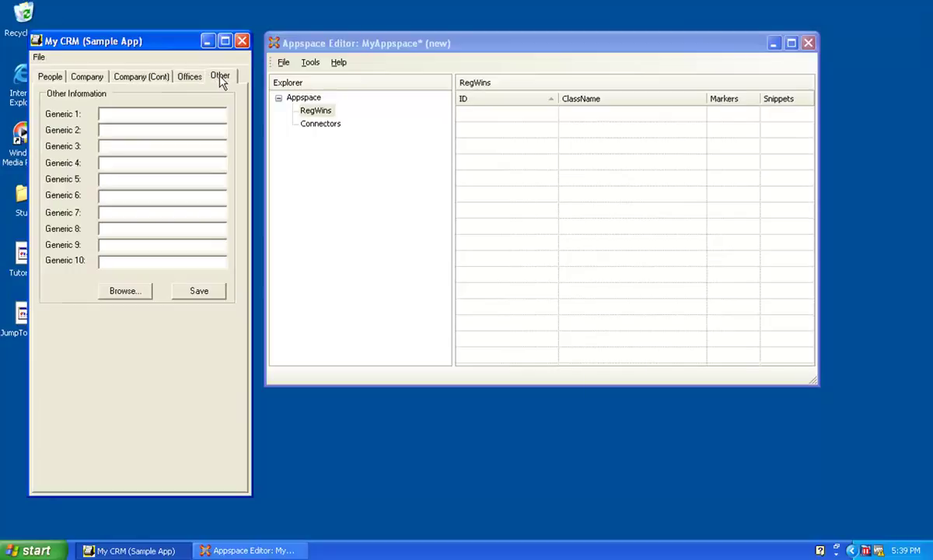
left_click(52, 81)
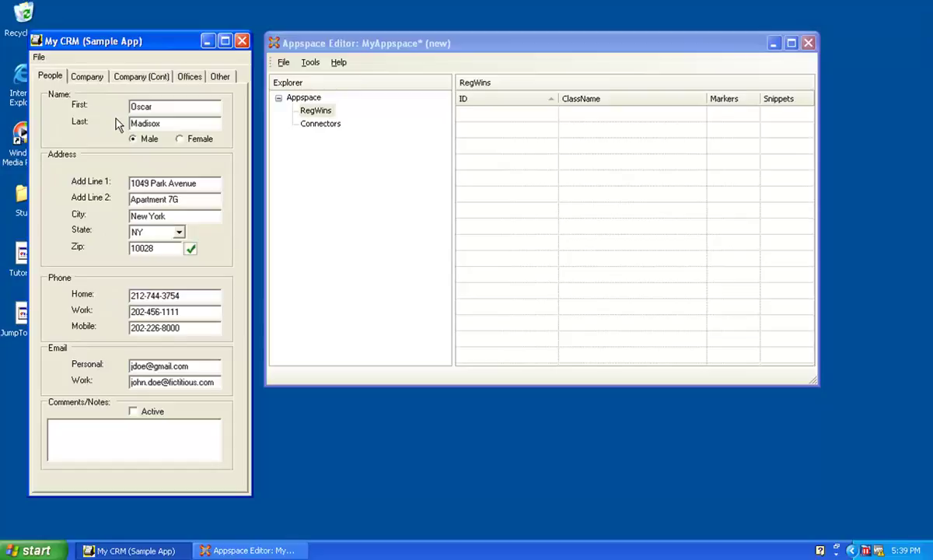
Step: Examine the Appspace, RegWins and Connectors sections of the new appspace
left_click(304, 99)
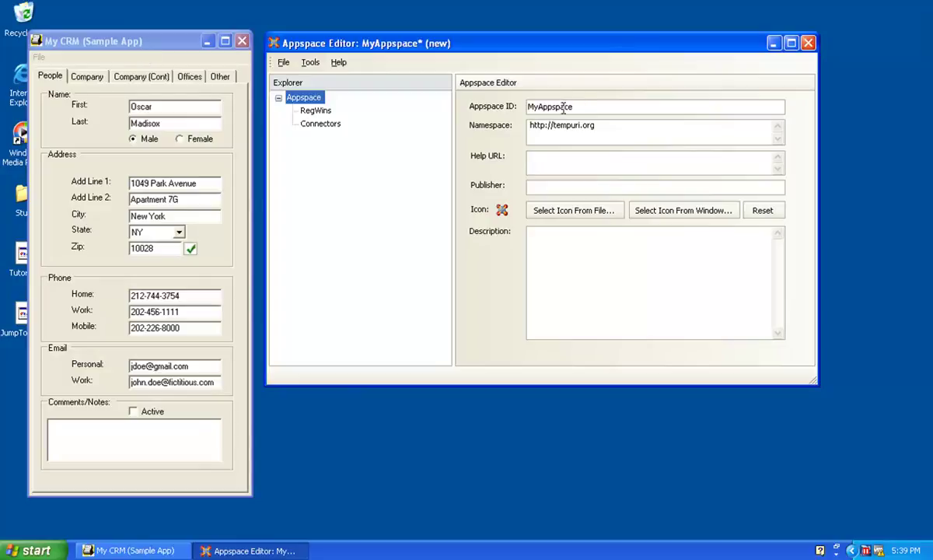
left_click_drag(580, 107, 506, 105)
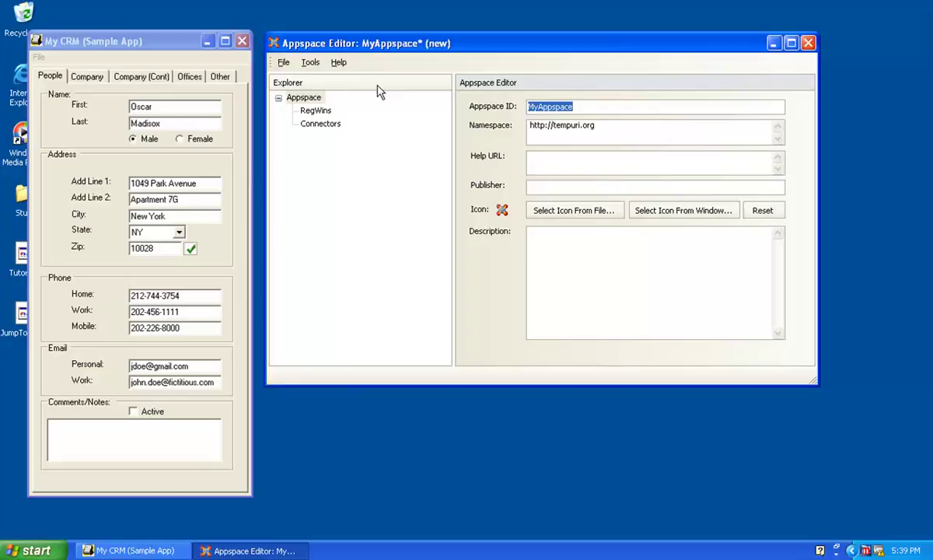
left_click(297, 100)
left_click(314, 113)
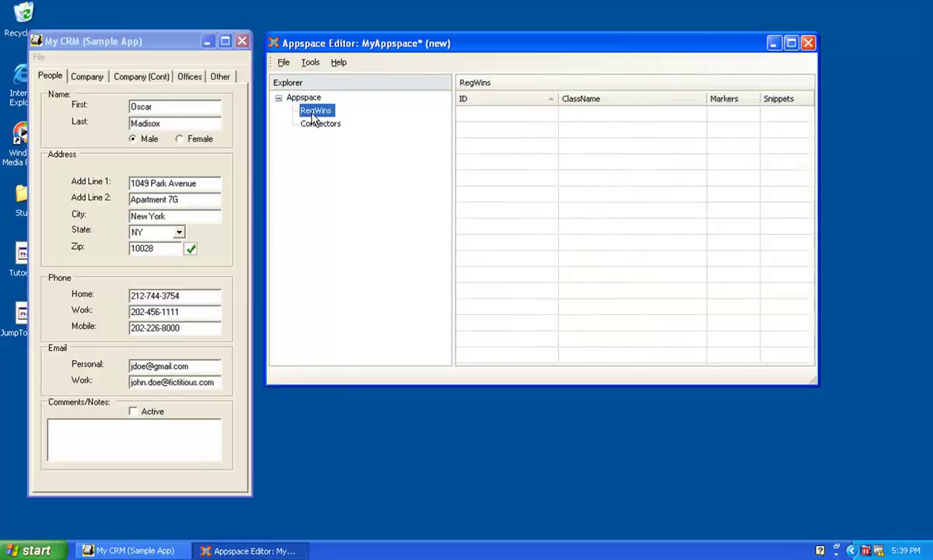
left_click(318, 125)
left_click(315, 111)
left_click(300, 98)
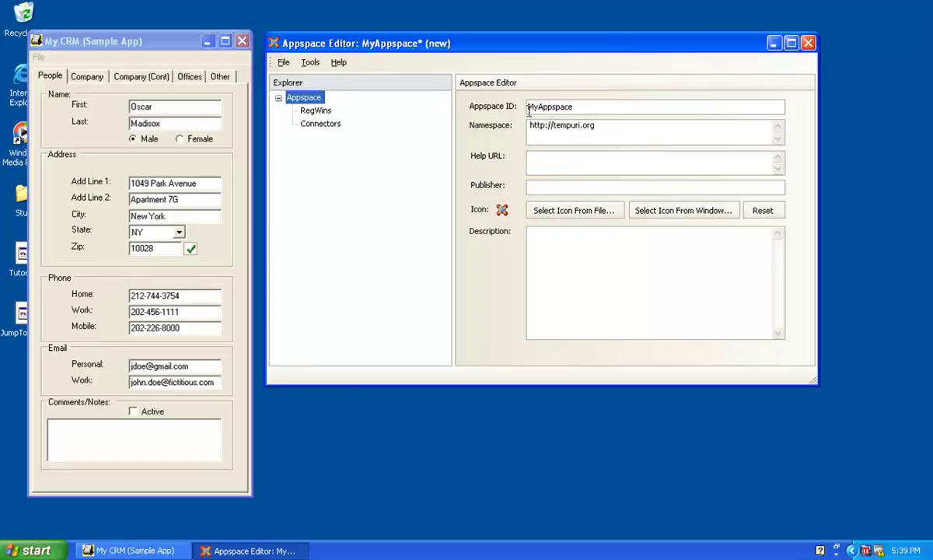
Step: Set the Appspace ID to Tutorial1
double_click(608, 106)
type("Tutu")
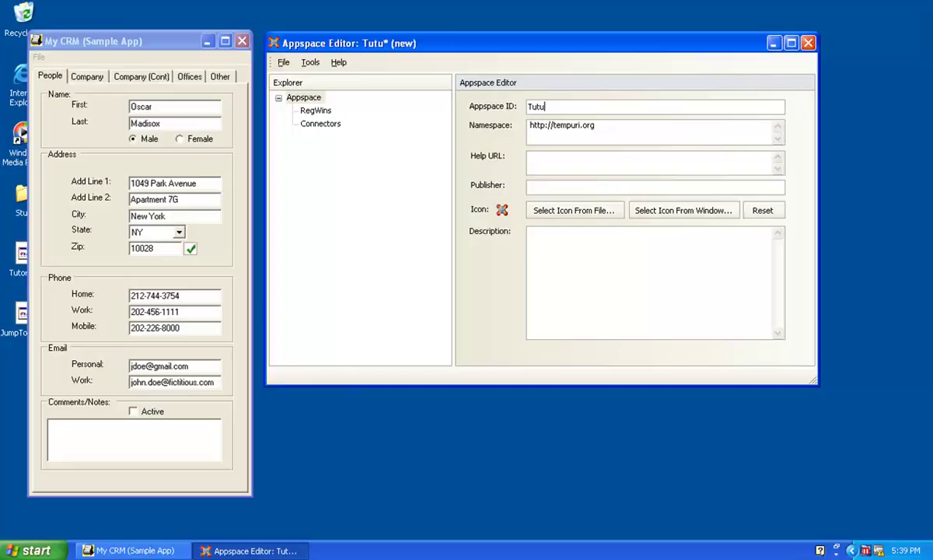
key("BackSpace")
type("orial1")
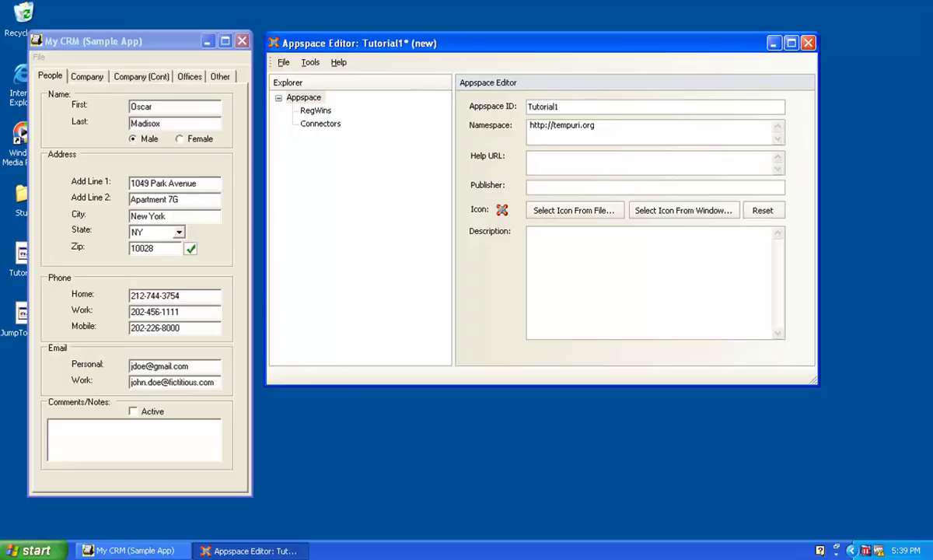
type(" fkfkfkf")
key("BackSpace")
key("BackSpace")
key("BackSpace")
key("BackSpace")
key("BackSpace")
key("BackSpace")
key("BackSpace")
key("BackSpace")
key("BackSpace")
type("1")
key("Tab")
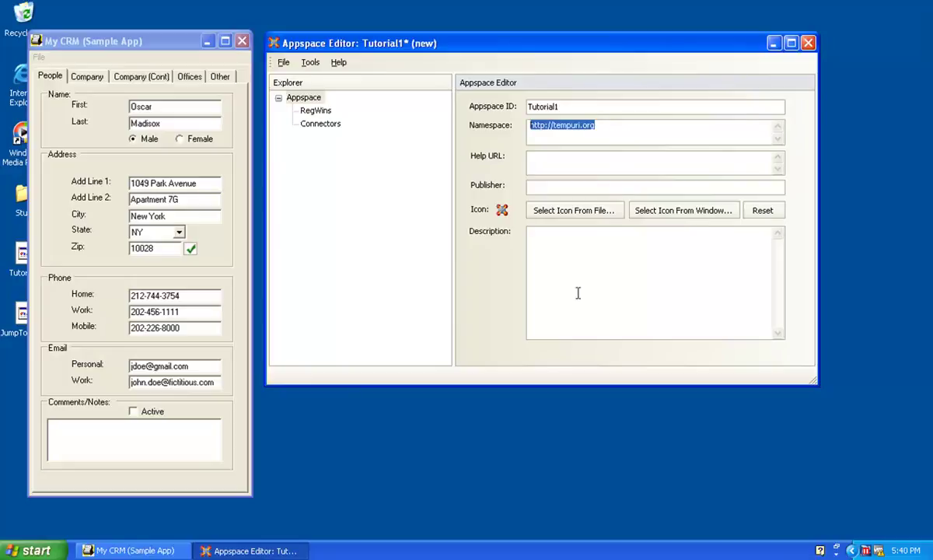
left_click(595, 125)
left_click_drag(595, 124, 528, 125)
type("http://")
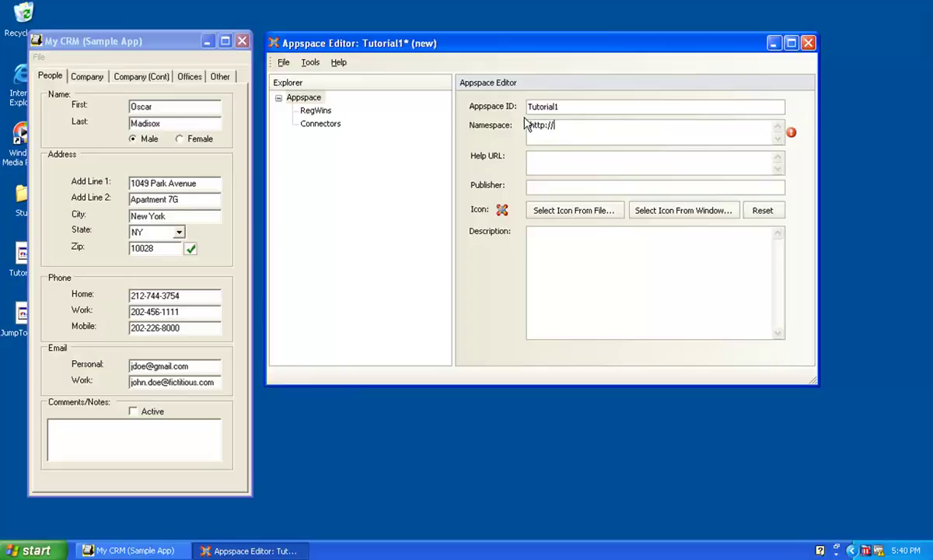
type("ratchetsoft.com")
type("/appspace")
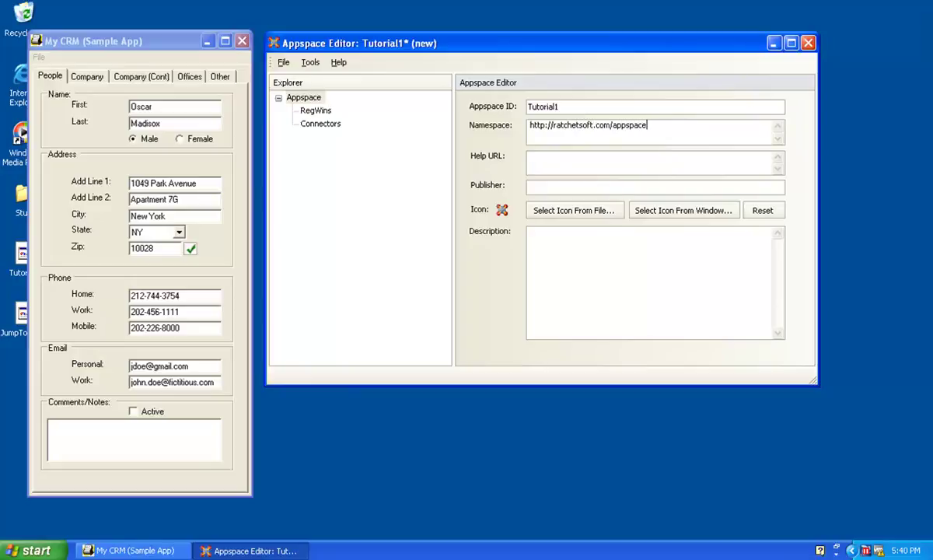
type("s")
Step: Leave the Help URL empty and enter RatchetSoft, LLC as the appspace's publisher
left_click(642, 166)
key("Tab")
type("RatchetSoft, LLC")
Step: Take the appspace's icon from the My CRM (Sample App) window and enter the description "This is my tutorial appspace"
left_click(60, 46)
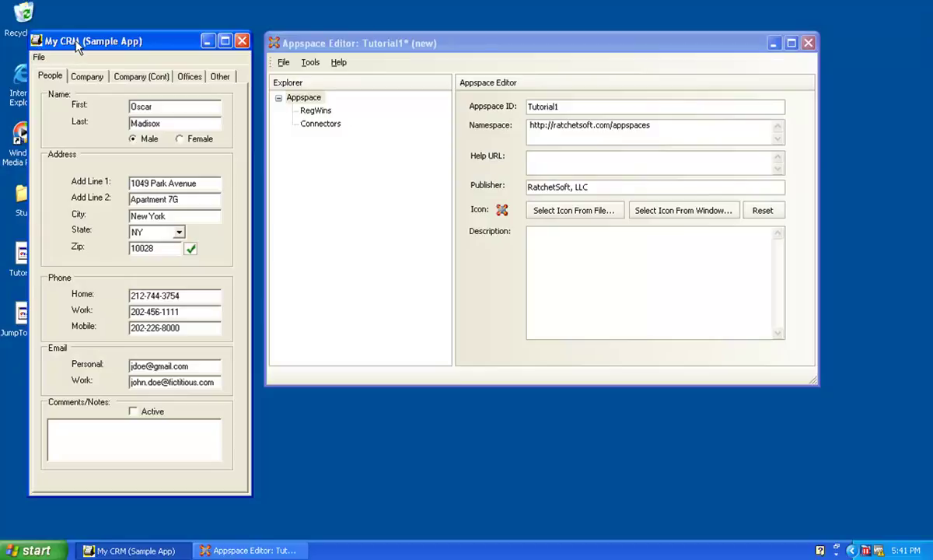
left_click(611, 241)
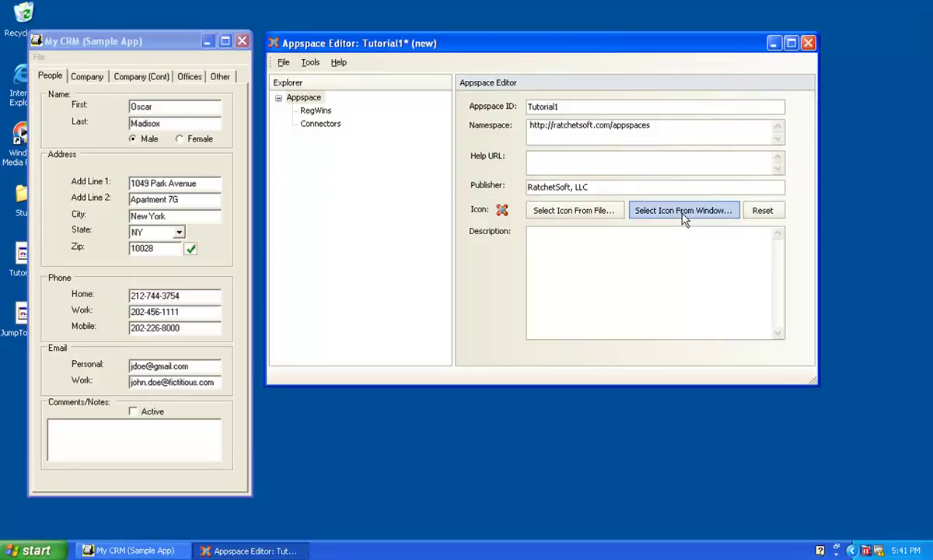
left_click(683, 218)
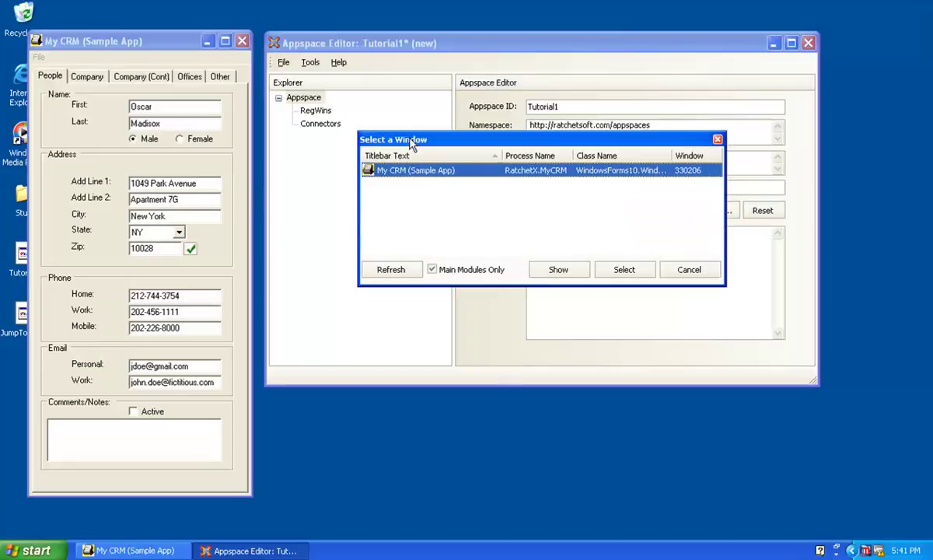
double_click(446, 178)
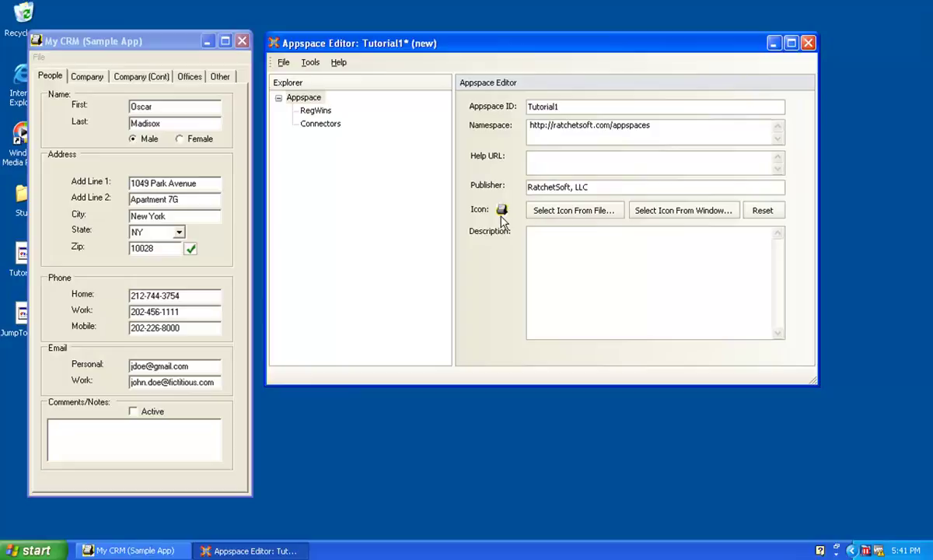
left_click(529, 233)
type("This is my tutorial appspace")
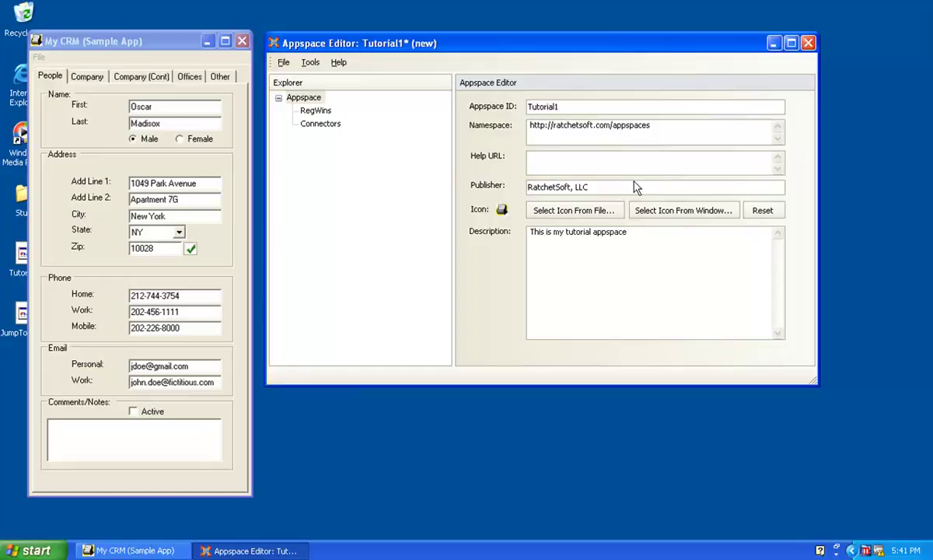
Step: Create a new RegWin for a Standard Windows application (Default) with the ID PeopleTab
left_click(316, 112)
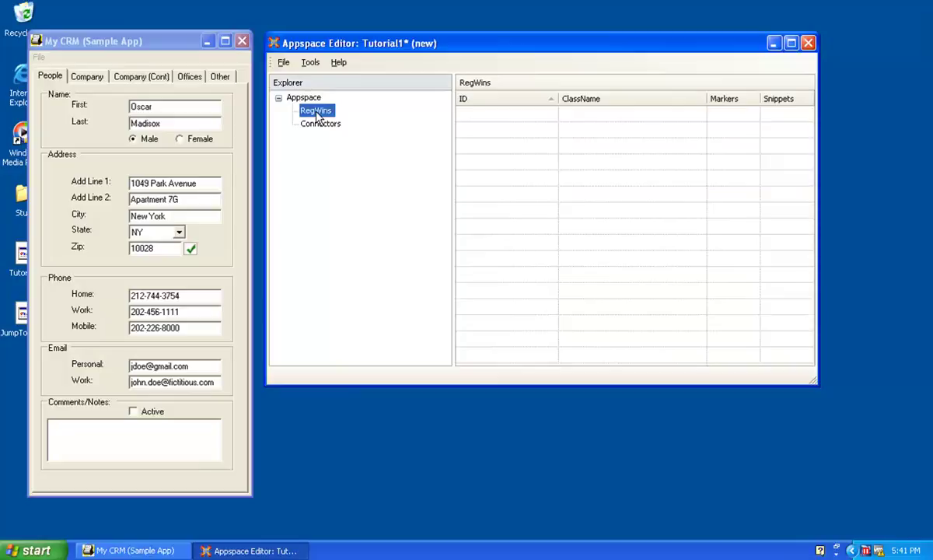
right_click(317, 116)
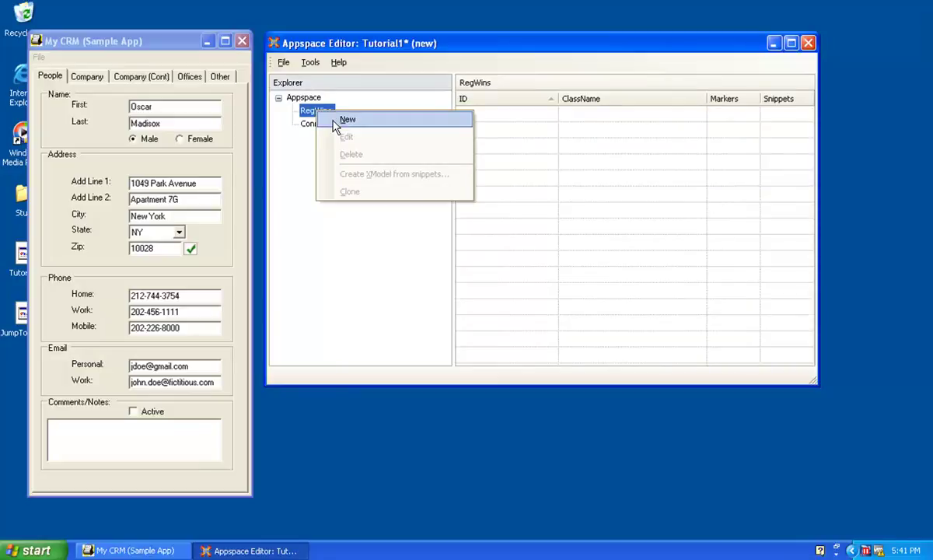
left_click(336, 121)
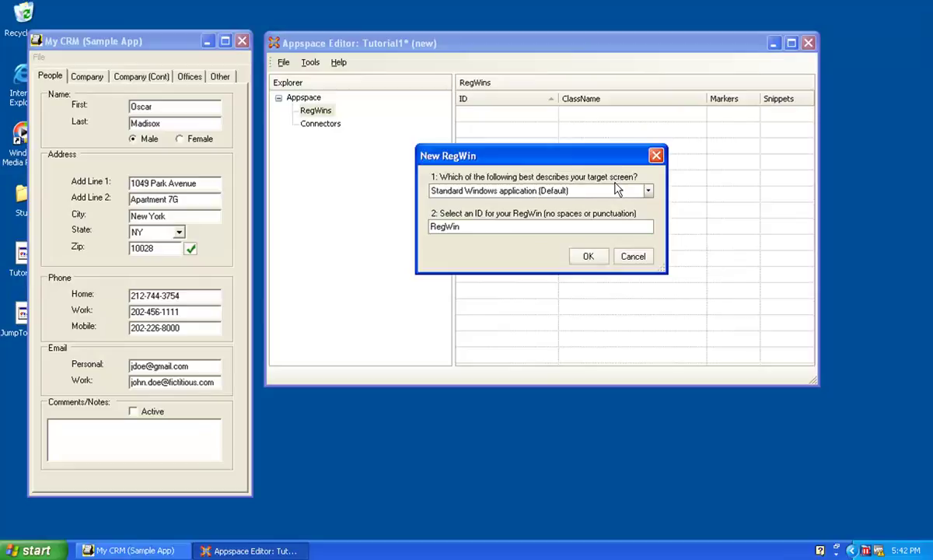
left_click(648, 192)
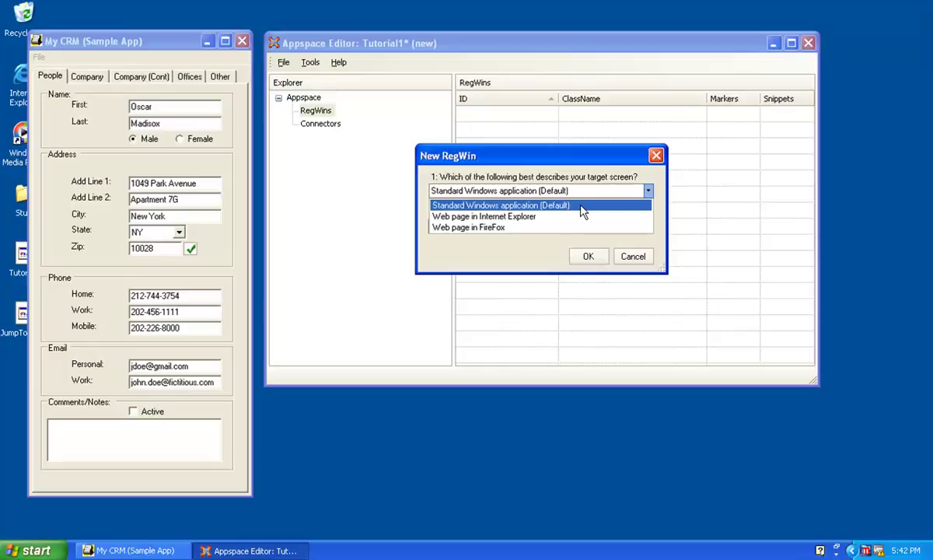
left_click(581, 207)
key("Tab")
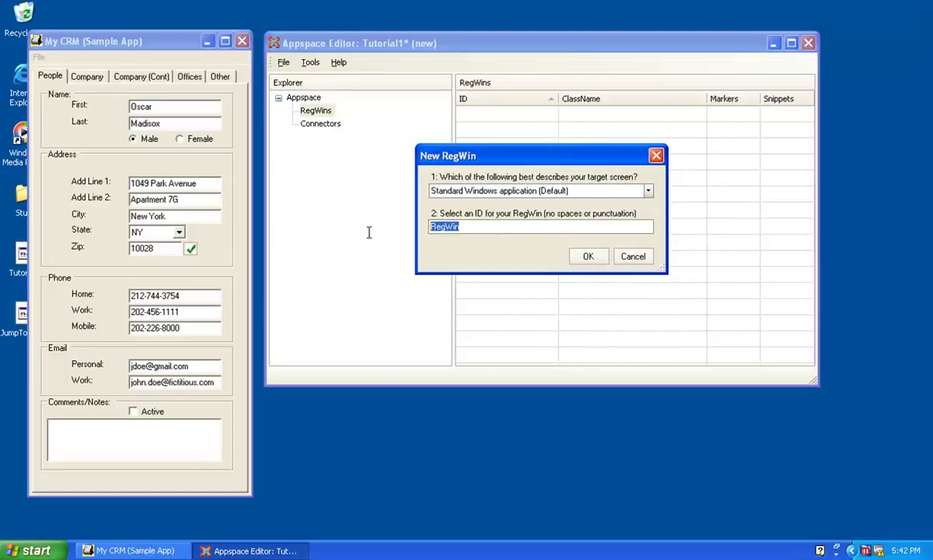
type("PeopleTab")
left_click(589, 255)
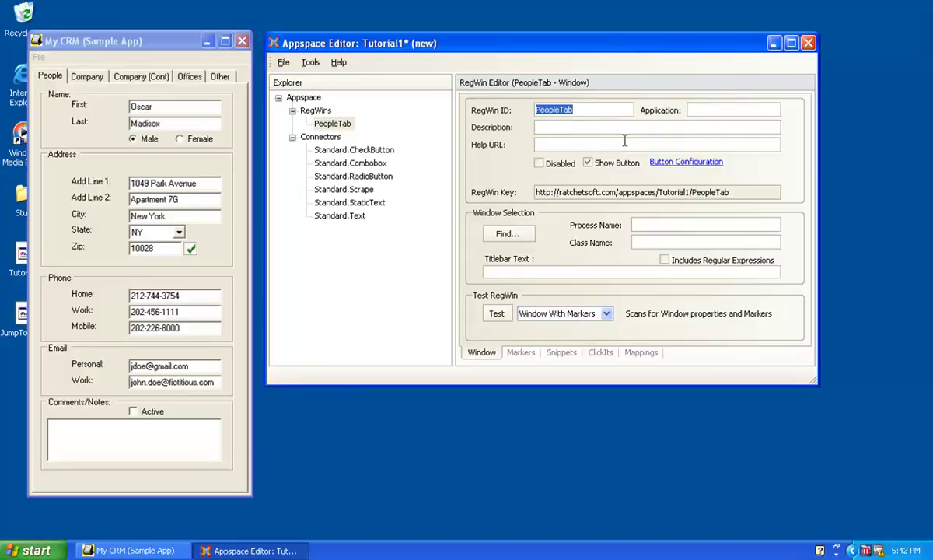
Step: Set the PeopleTab RegWin's application to MyCRM and its description to "People tab selected on MyCRM for Windows"
left_click(715, 110)
type("MyCRM")
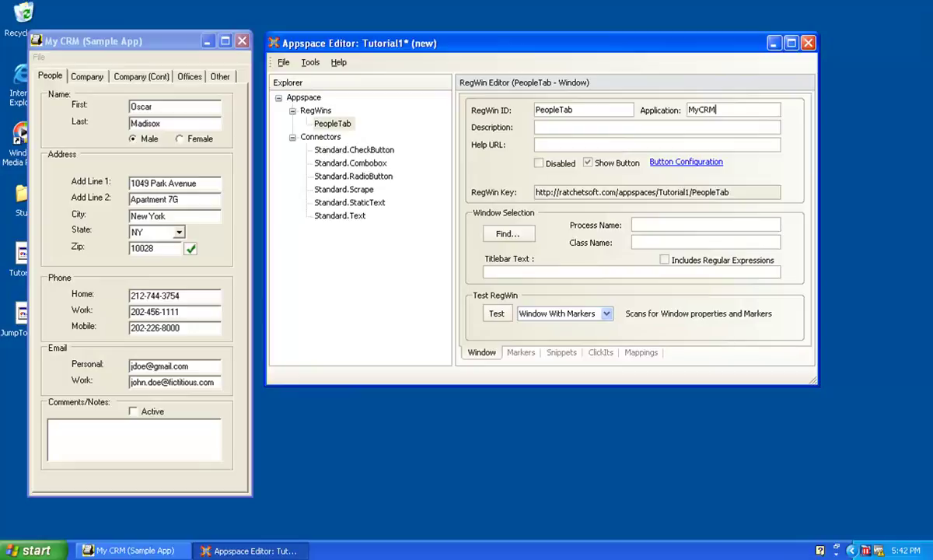
key("Tab")
type("People tab selected on My")
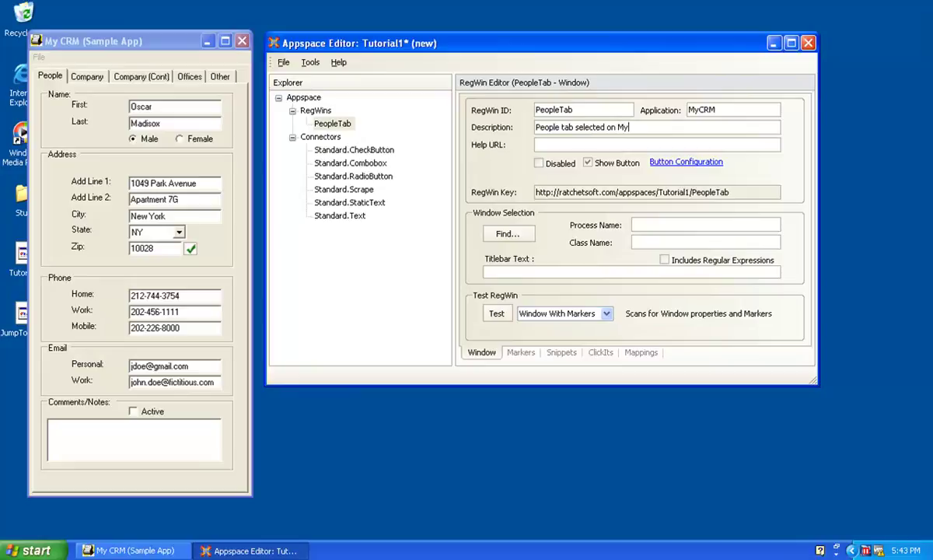
type("CRM for Windows")
key("Tab")
left_click(152, 43)
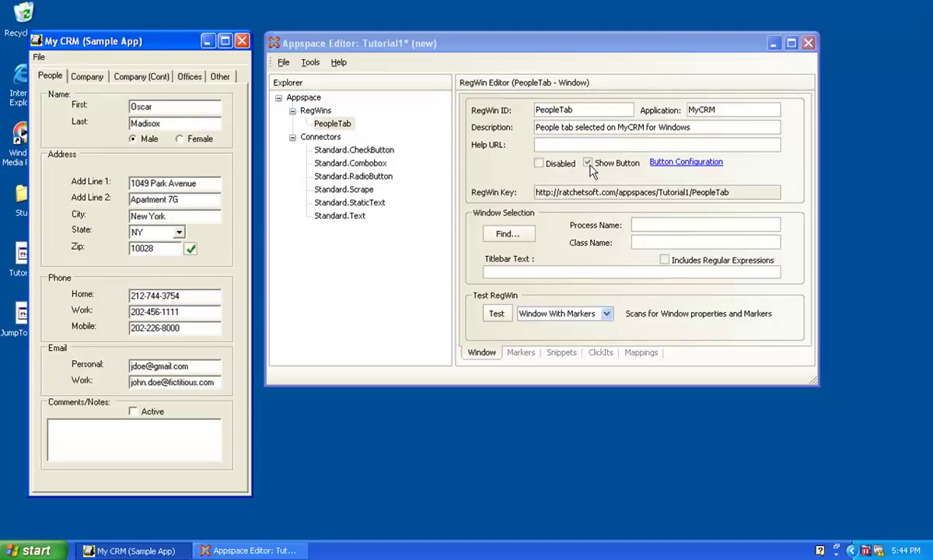
left_click_drag(728, 192, 513, 201)
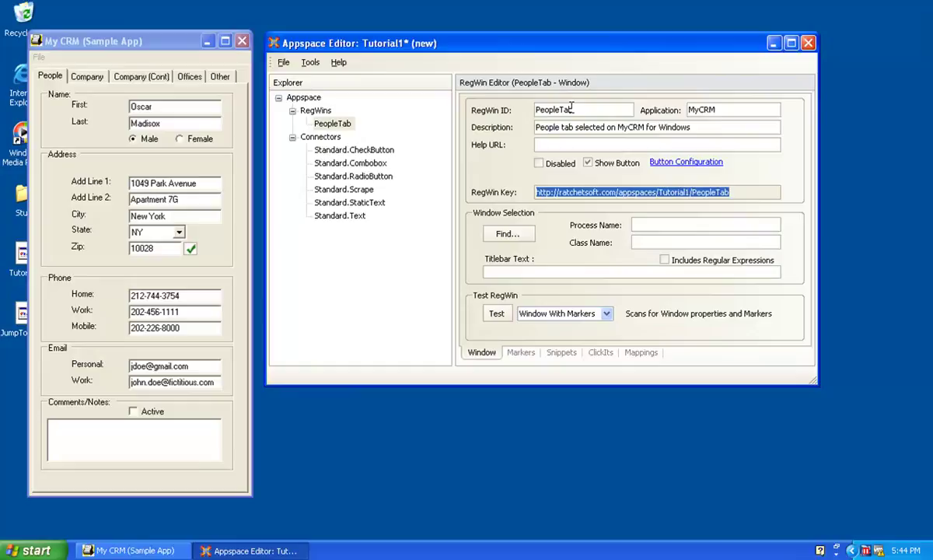
Step: Examine how the appspace's namespace and ID and the PeopleTab RegWin ID make up the RegWin key
left_click(571, 108)
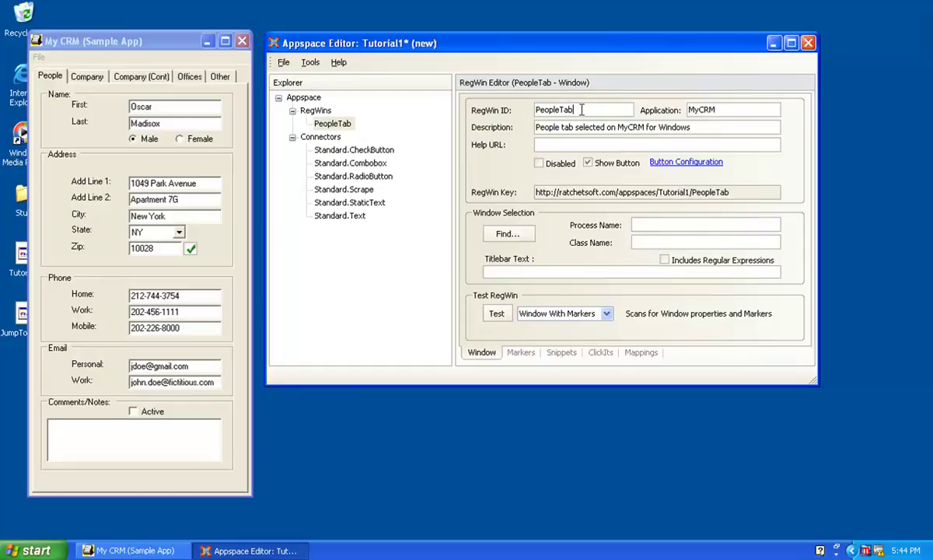
left_click(305, 97)
left_click(612, 104)
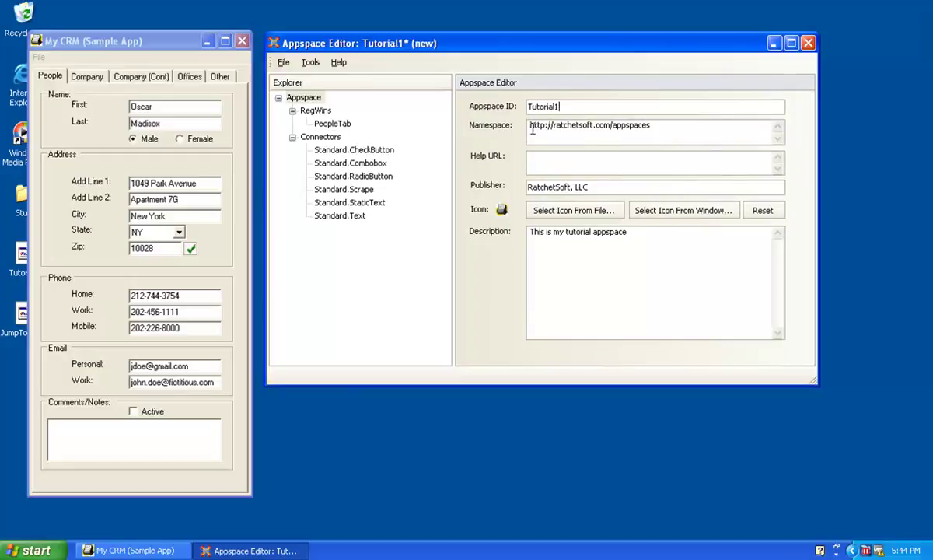
left_click_drag(530, 125, 657, 126)
left_click(619, 117)
left_click(315, 123)
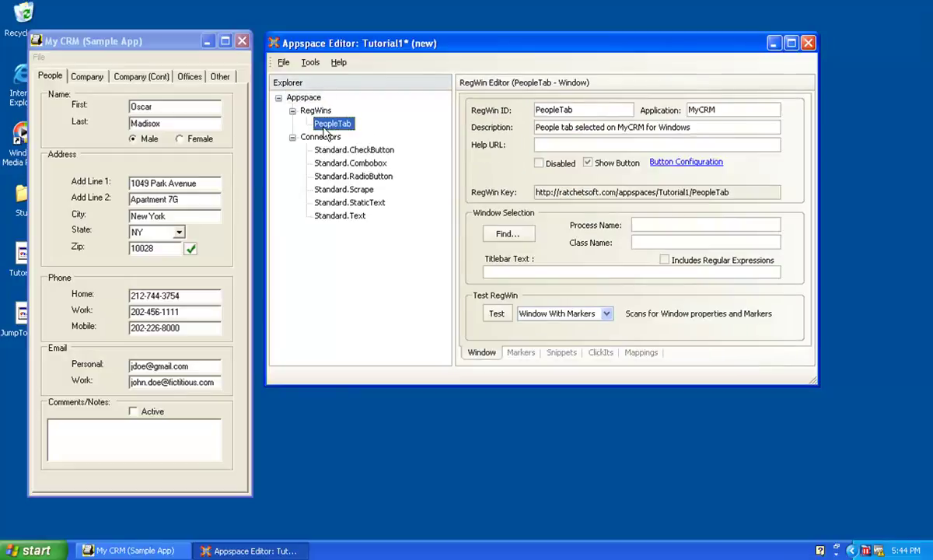
left_click(580, 110)
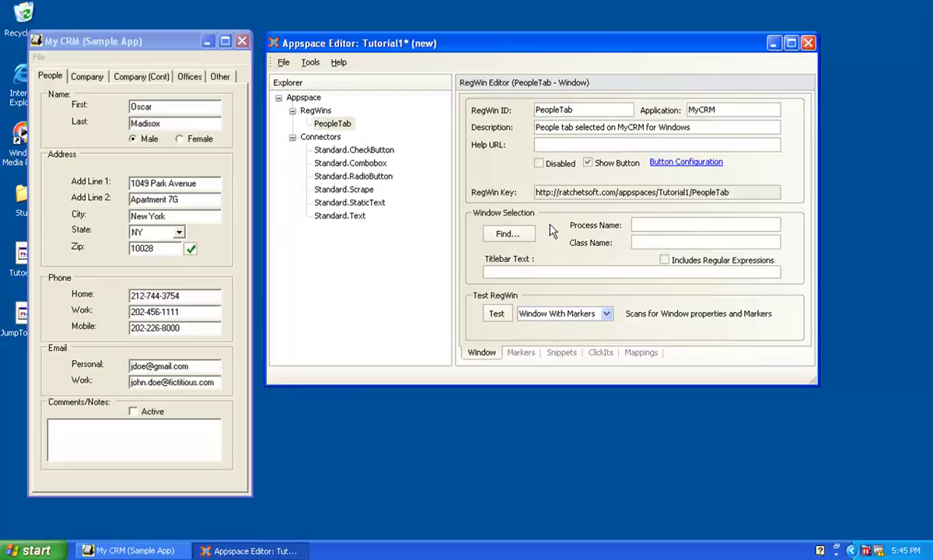
Step: Open the window finder for the PeopleTab RegWin and list all windows instead of main modules only
left_click(642, 225)
left_click(654, 226)
left_click(637, 242)
left_click(508, 235)
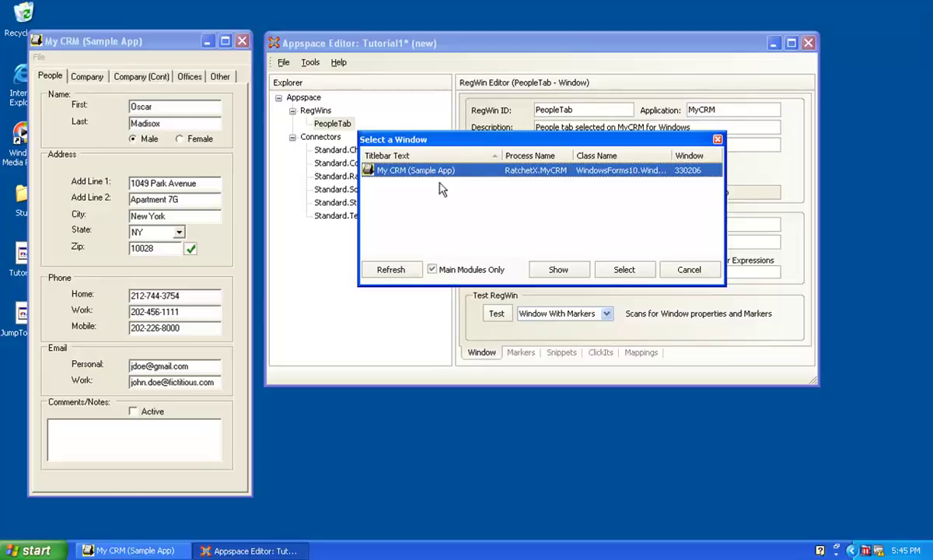
left_click(431, 270)
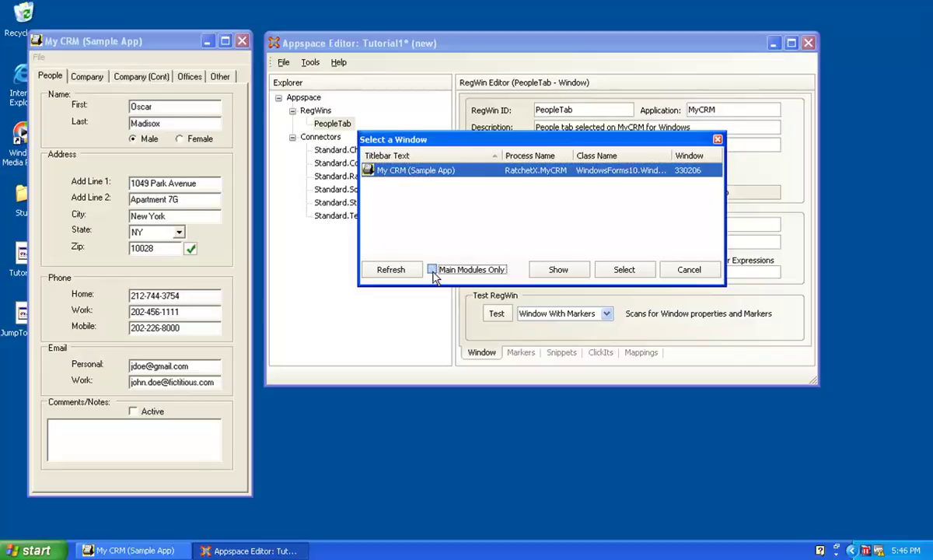
left_click(391, 270)
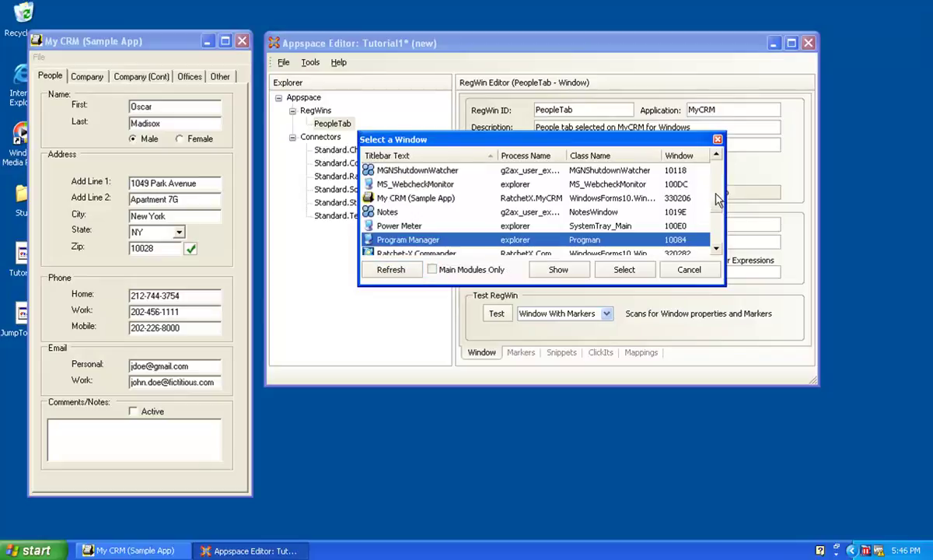
left_click_drag(718, 214, 719, 160)
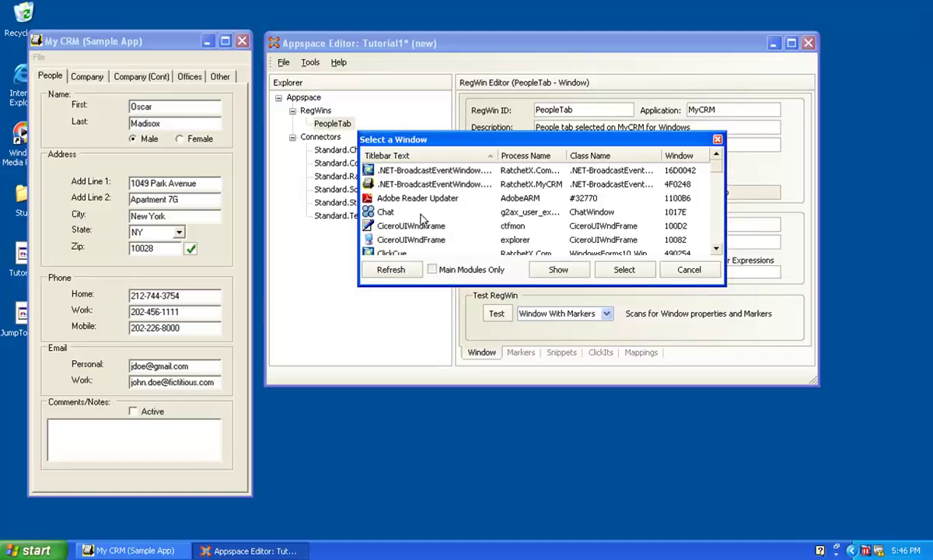
Step: Restrict the window list to main modules only, select My CRM (Sample App), and review the captured process and class names
left_click(444, 270)
left_click(393, 269)
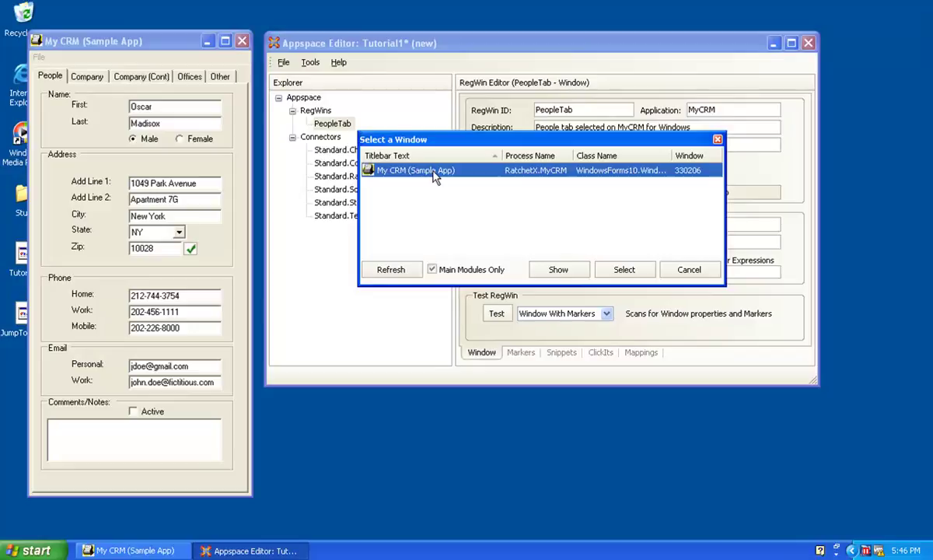
left_click(627, 270)
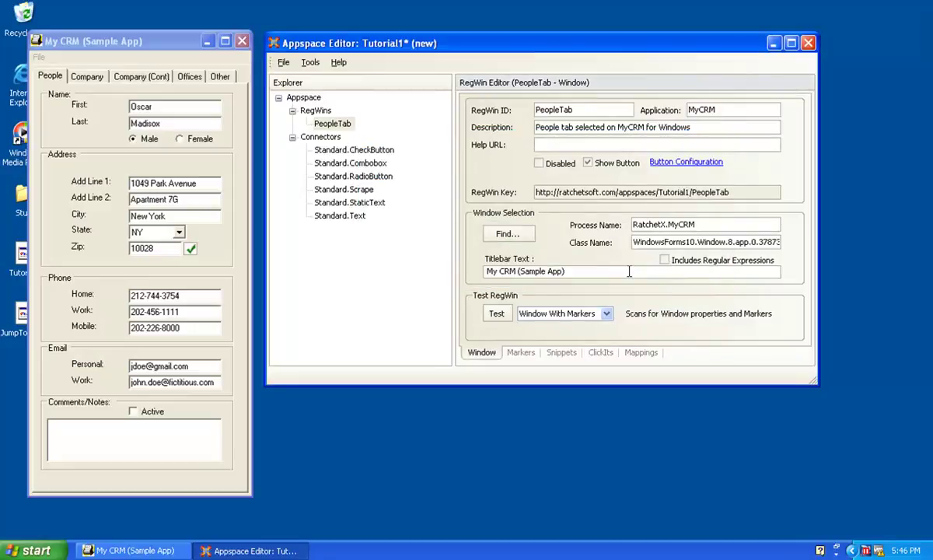
double_click(698, 225)
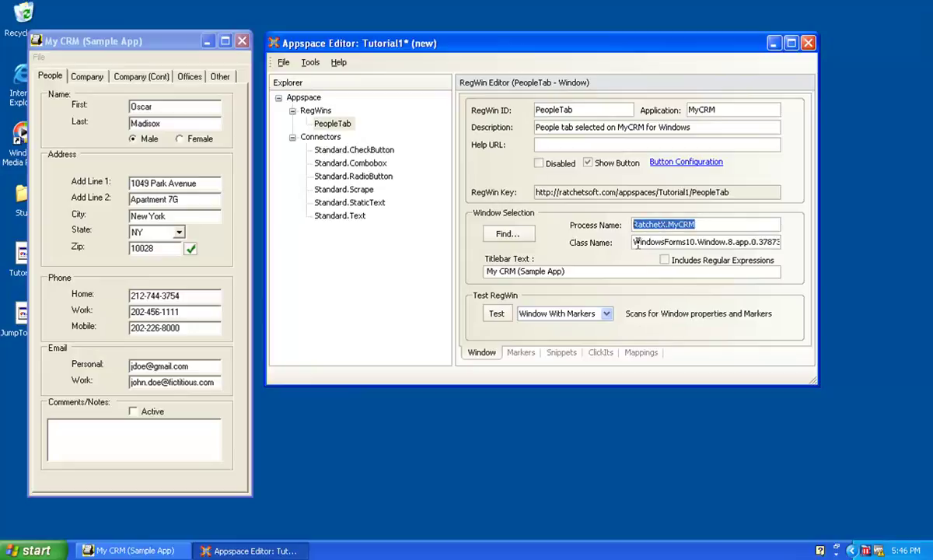
left_click(635, 242)
left_click_drag(635, 242, 728, 238)
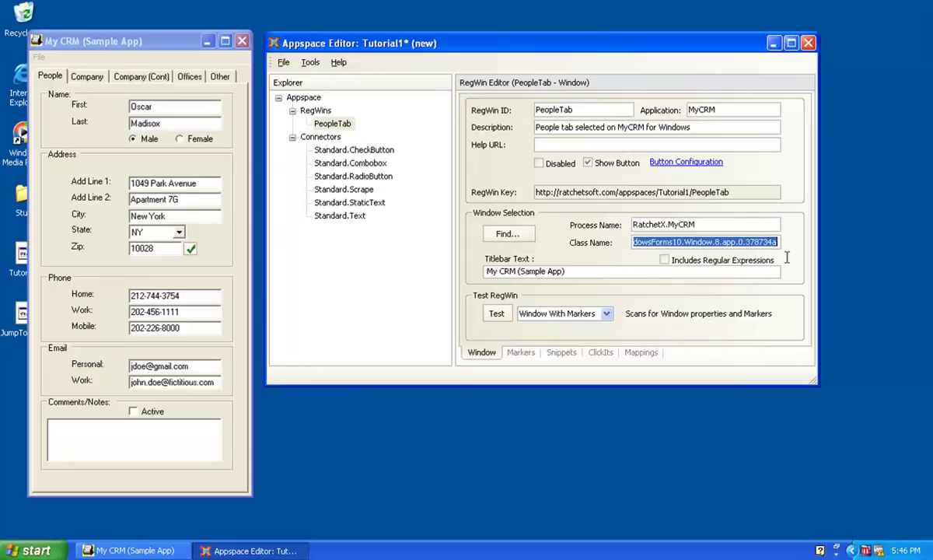
left_click(727, 224)
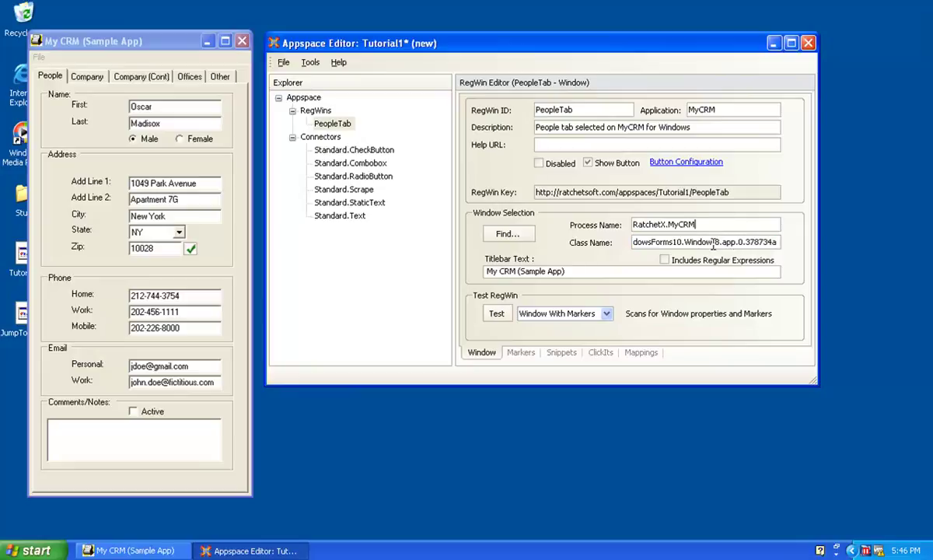
key("Tab")
Step: Change the PeopleTab titlebar text to "My CRM .*" and mark it as including regular expressions
left_click(579, 270)
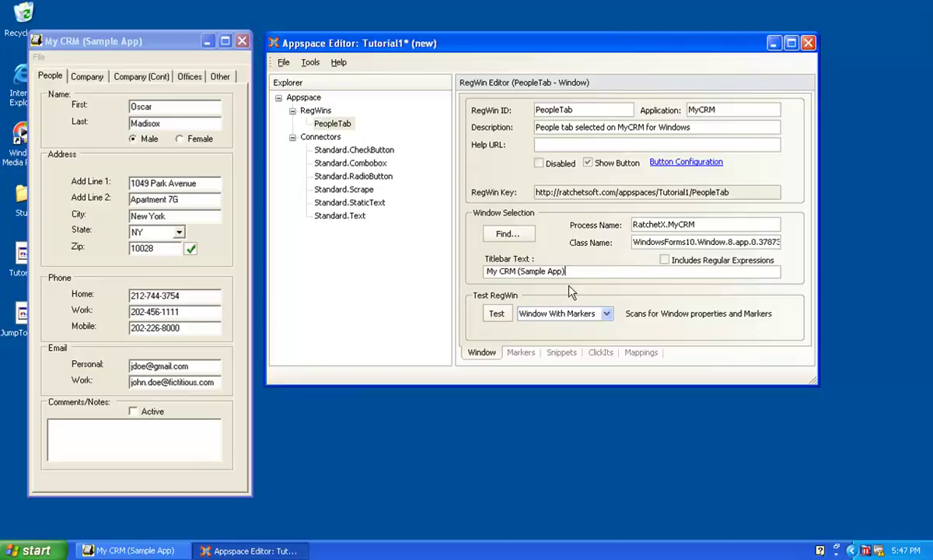
key("BackSpace")
key("BackSpace")
key("BackSpace")
key("BackSpace")
key("BackSpace")
key("BackSpace")
key("BackSpace")
key("BackSpace")
key("BackSpace")
key("BackSpace")
key("BackSpace")
key("BackSpace")
type(".*")
left_click(665, 261)
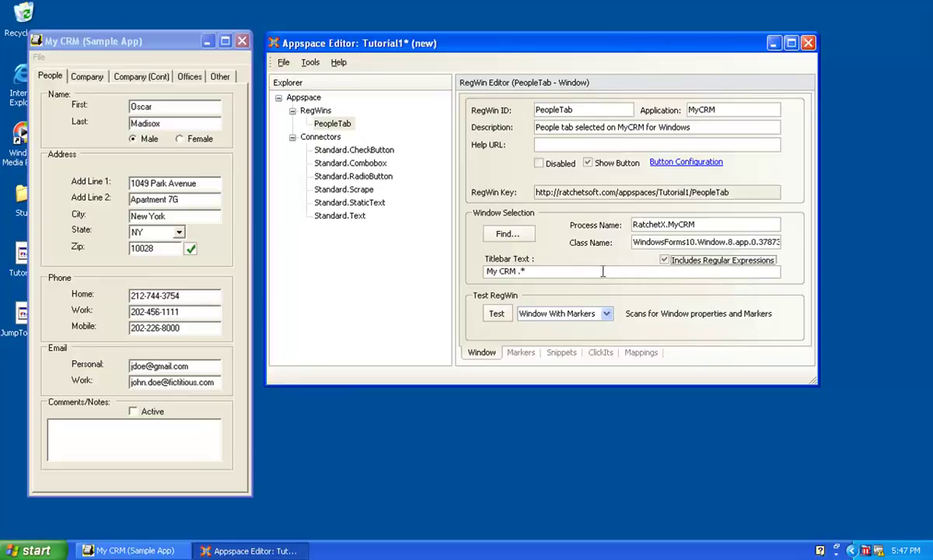
Step: Set the RegWin test scope to Window Only and test the PeopleTab RegWin's window properties repeatedly
left_click(703, 224)
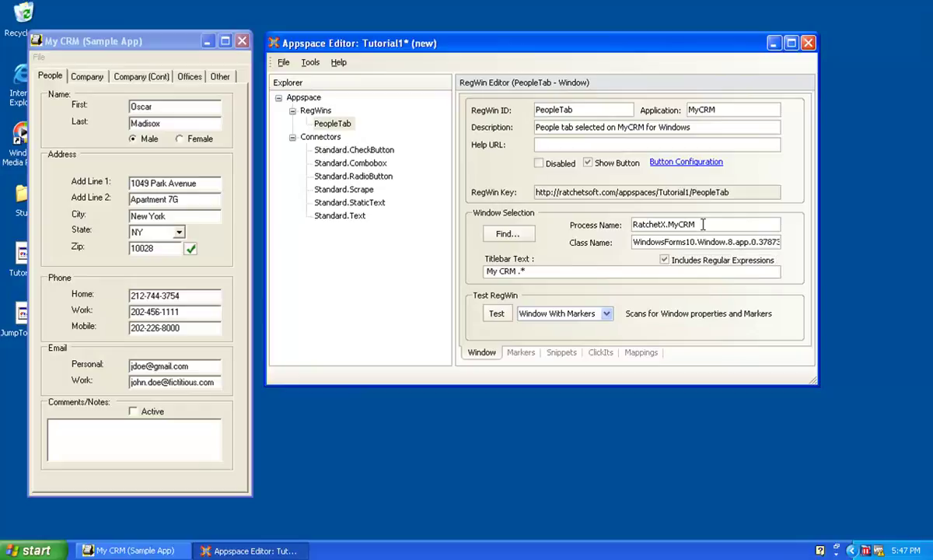
left_click_drag(673, 242, 683, 242)
left_click(545, 268)
left_click(555, 317)
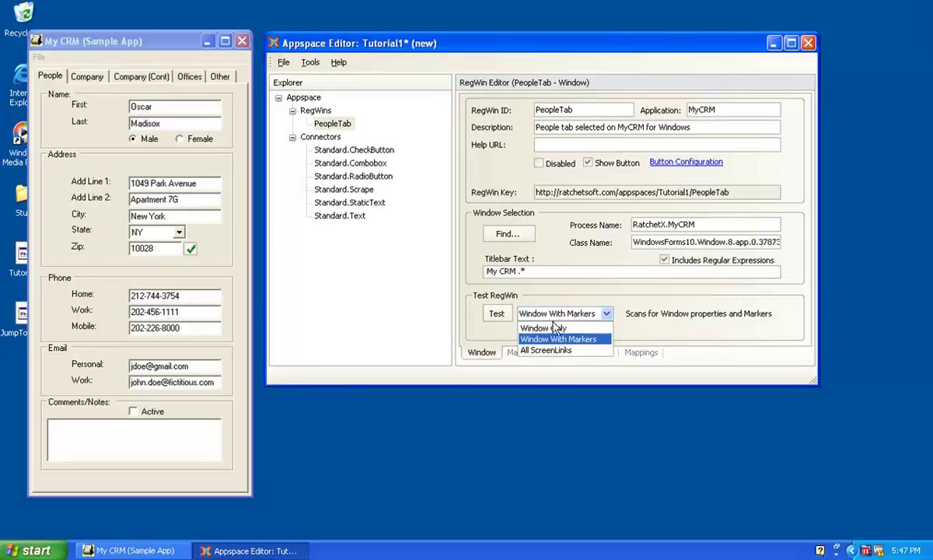
left_click(545, 328)
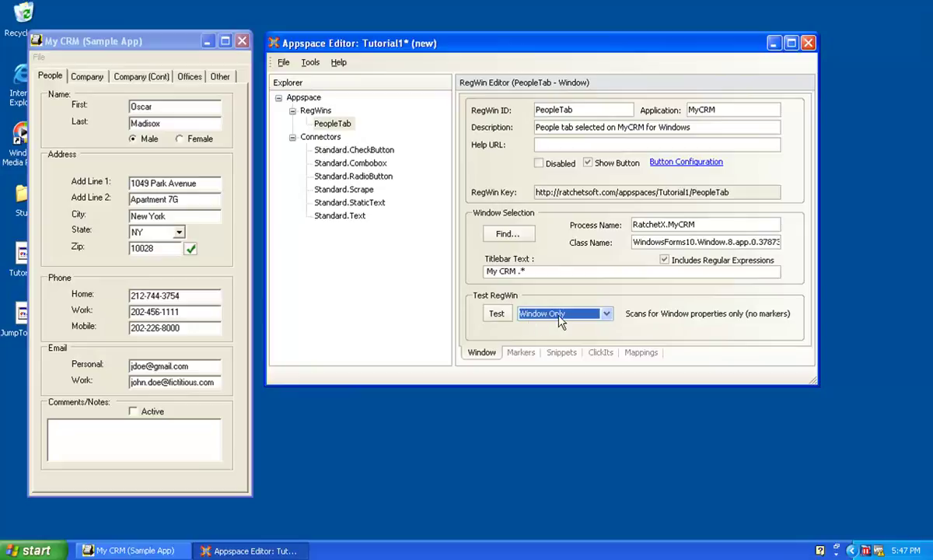
left_click(497, 314)
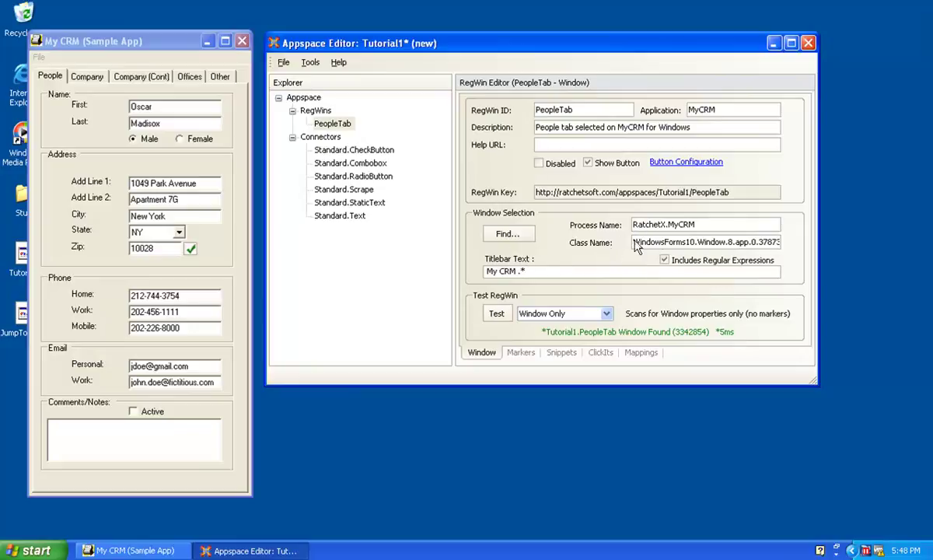
left_click(496, 314)
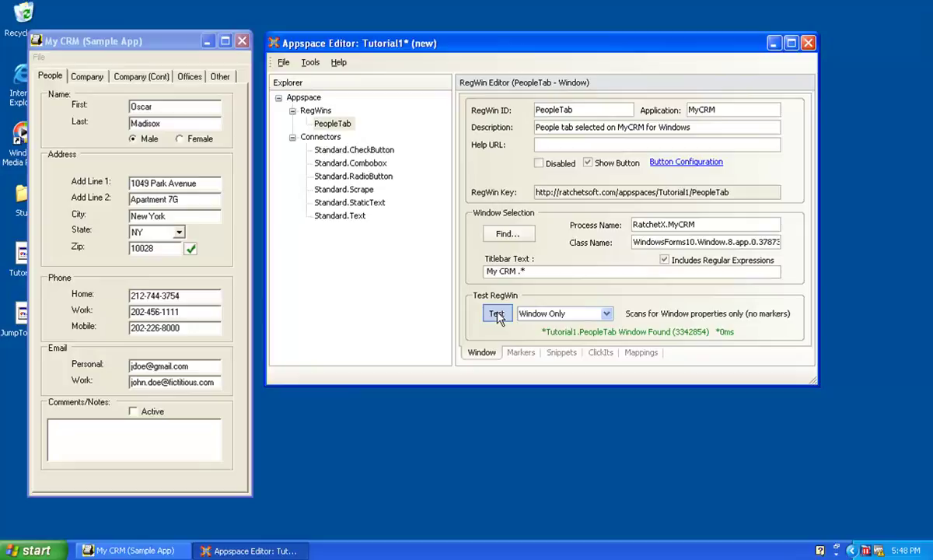
left_click(496, 314)
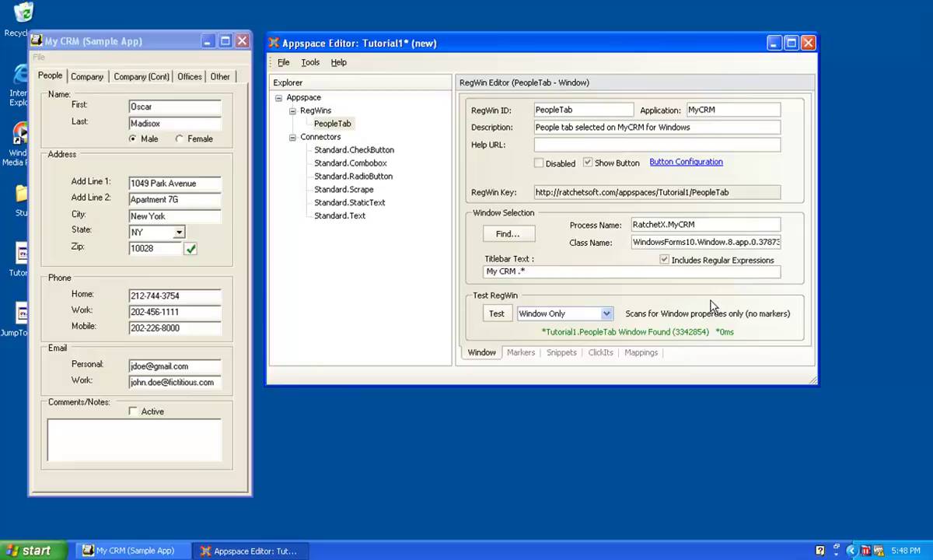
Step: Retest the PeopleTab RegWin with the My CRM sample app closed and again with MyCRM Windows reloaded
left_click(242, 41)
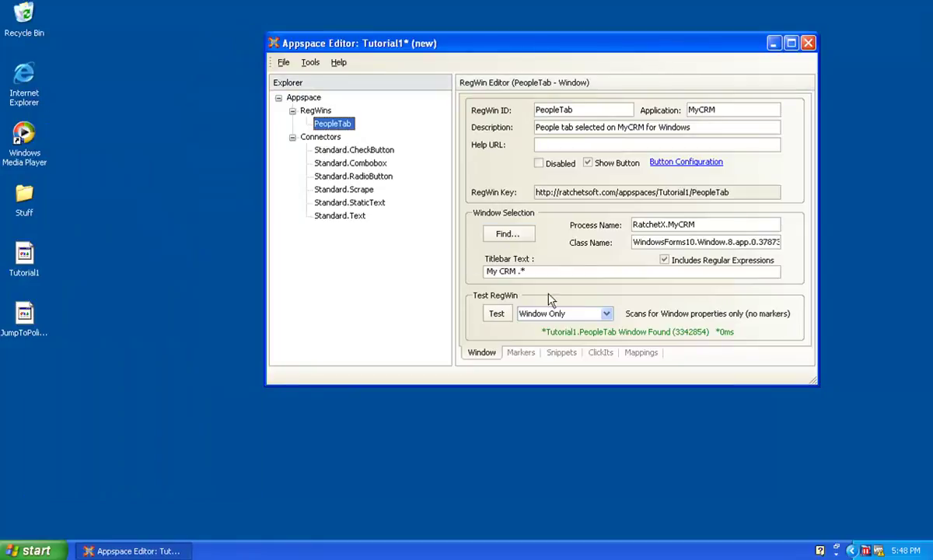
left_click(498, 315)
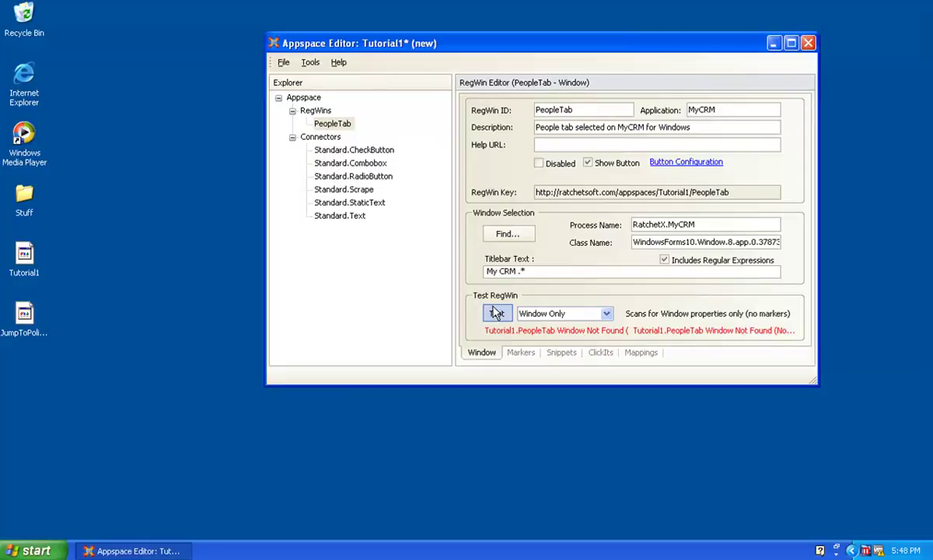
right_click(867, 551)
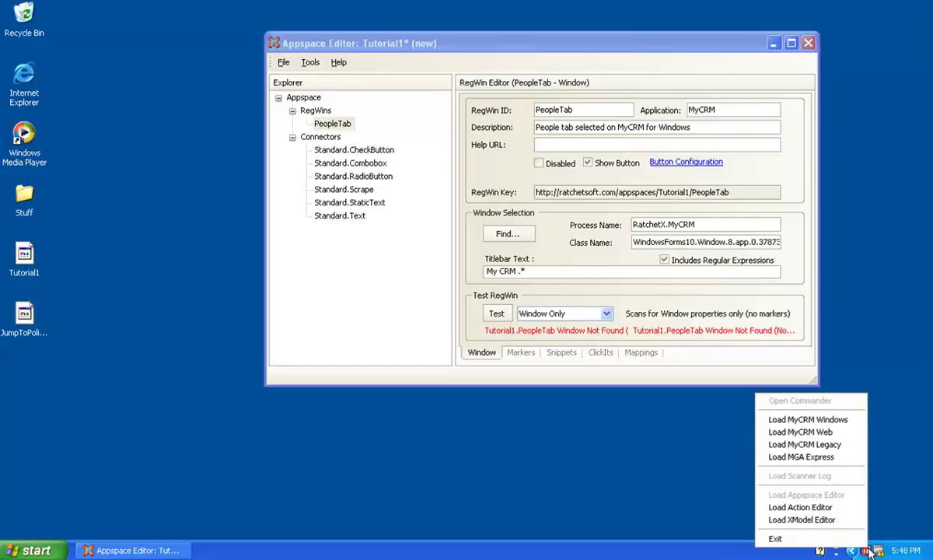
left_click(834, 422)
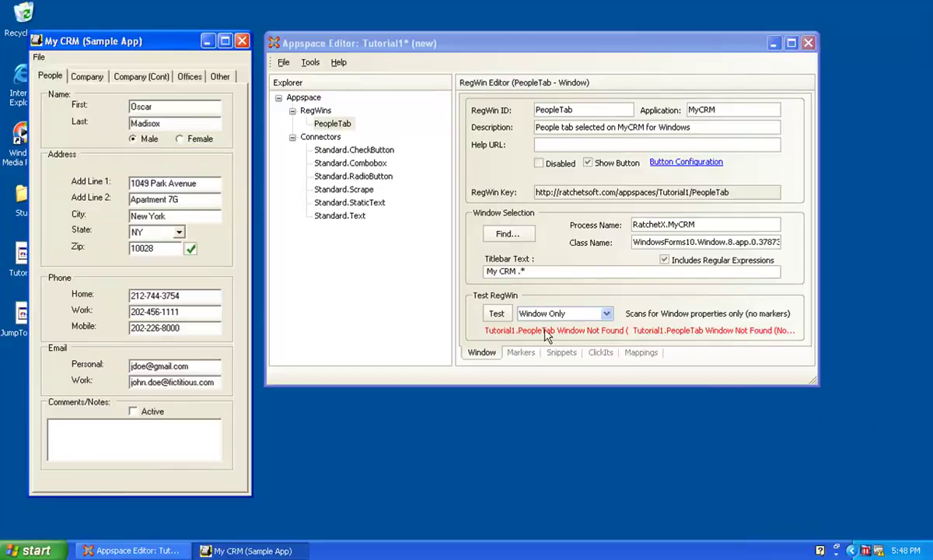
left_click(496, 317)
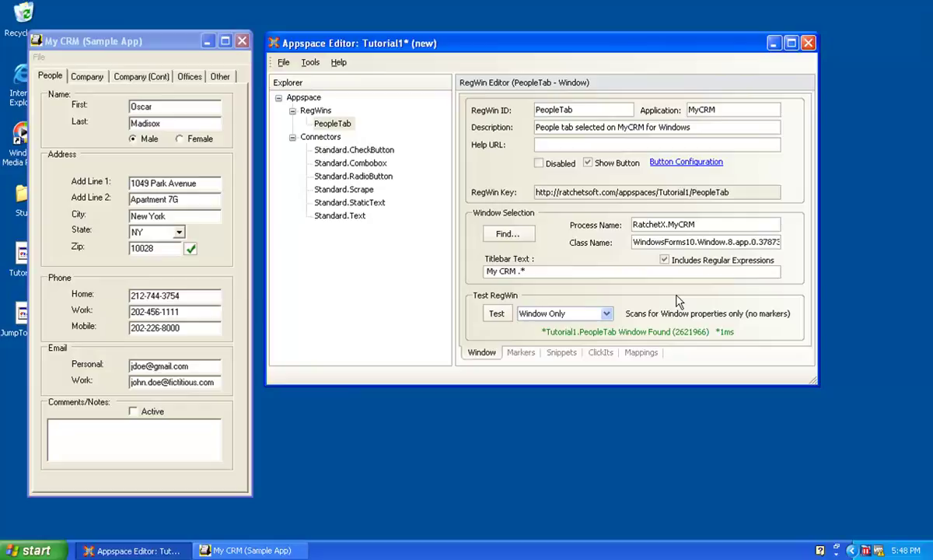
Step: Compare the Other, Offices, Company (Cont) and Company tabs of the My CRM sample app with its People tab, returning to People
left_click(176, 50)
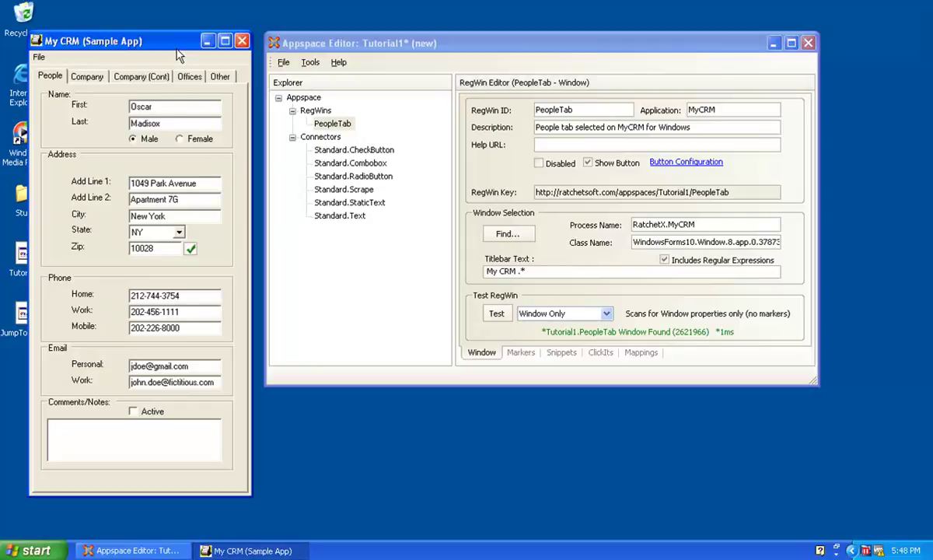
left_click(213, 76)
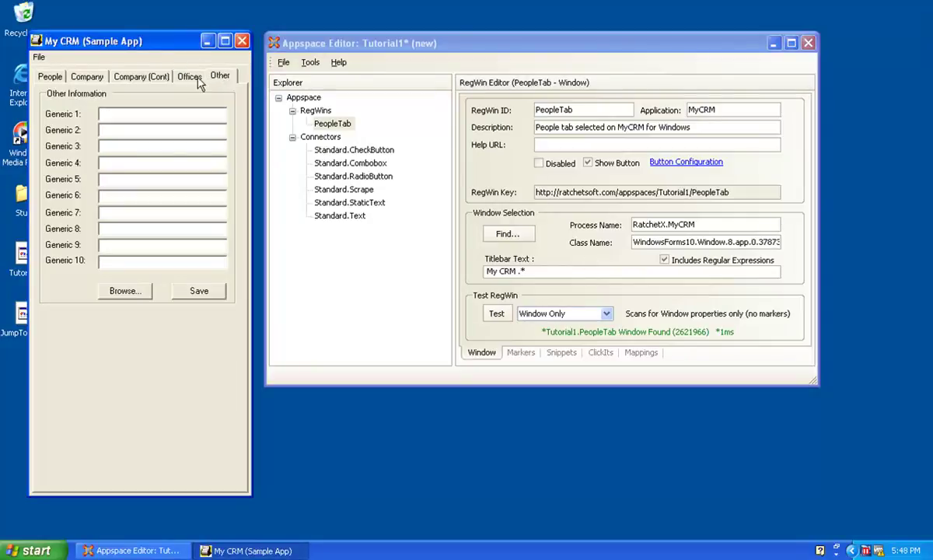
left_click(185, 75)
left_click(133, 80)
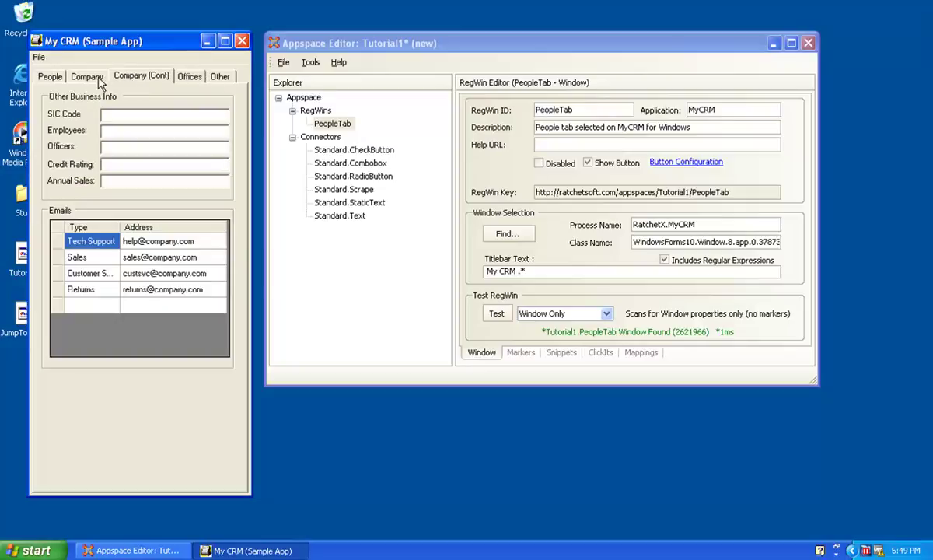
left_click(51, 77)
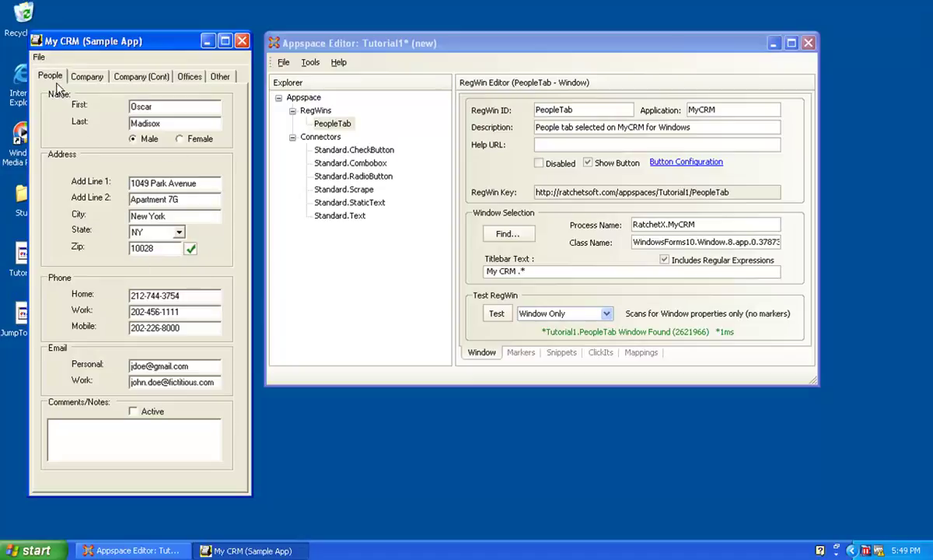
left_click(86, 78)
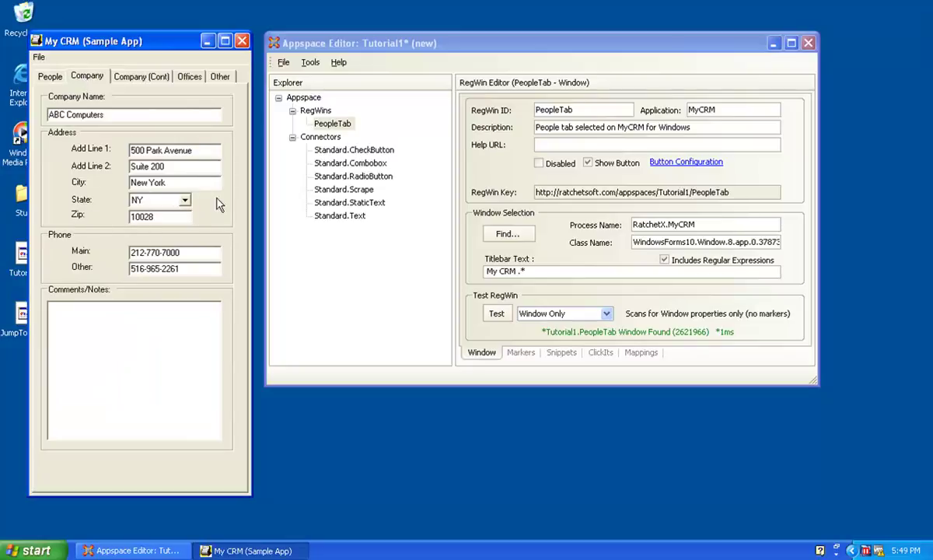
left_click(62, 79)
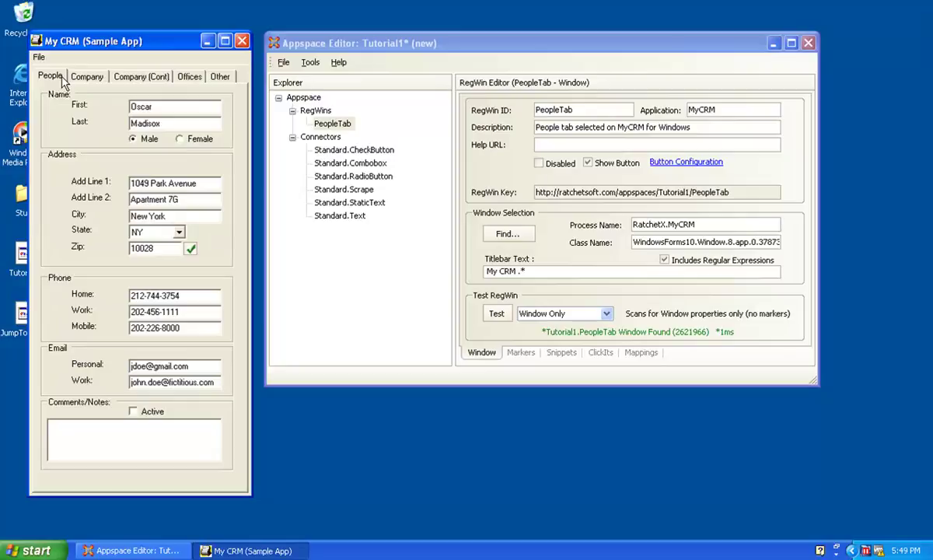